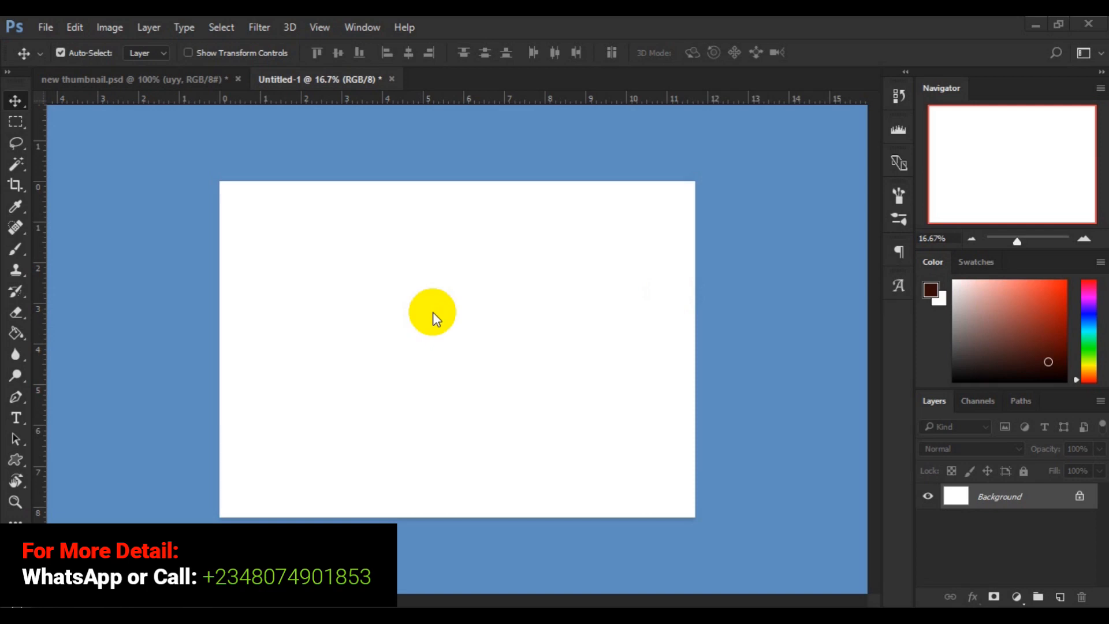
Draw a filled rectangle about 1760 by 850 px on the white canvas with the Rectangle tool and dismiss its shape properties.
left_click(15, 460)
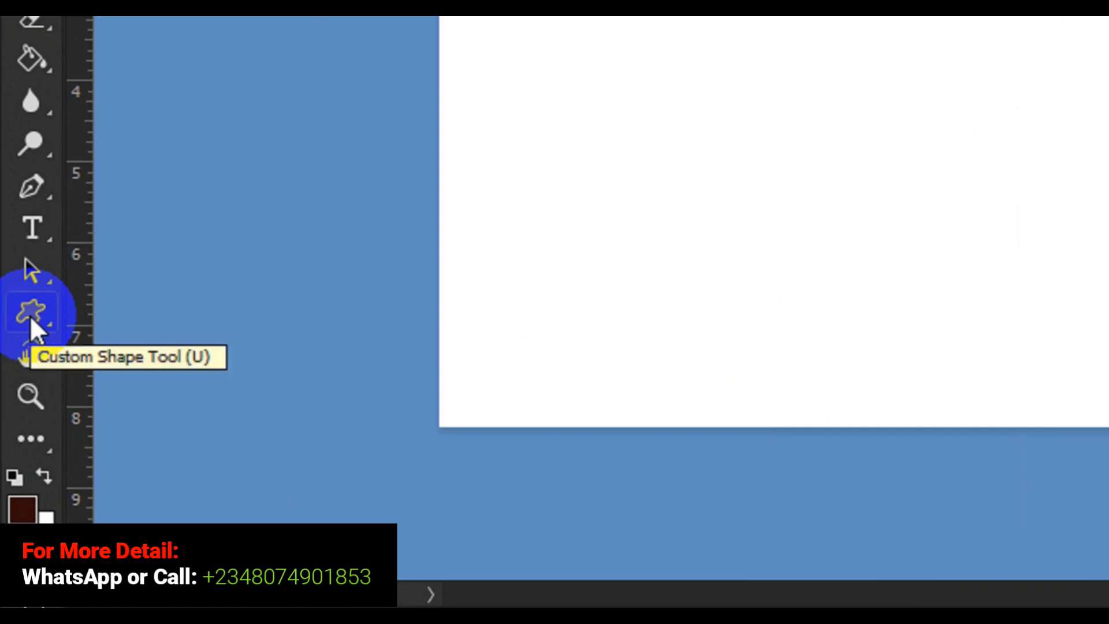
left_click(29, 314)
right_click(30, 316)
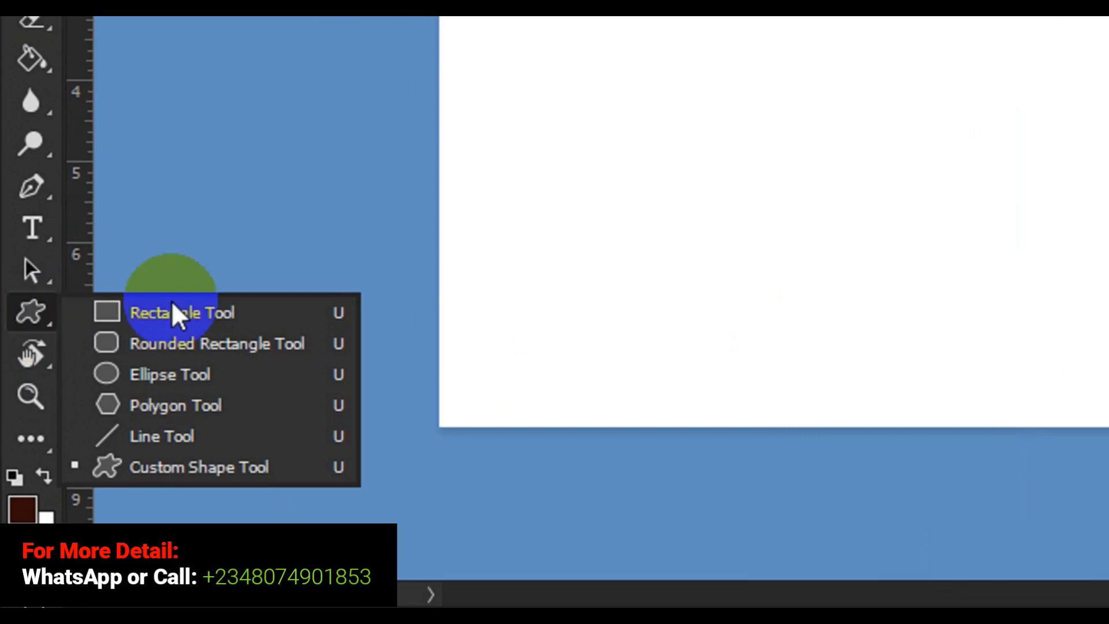
left_click(166, 316)
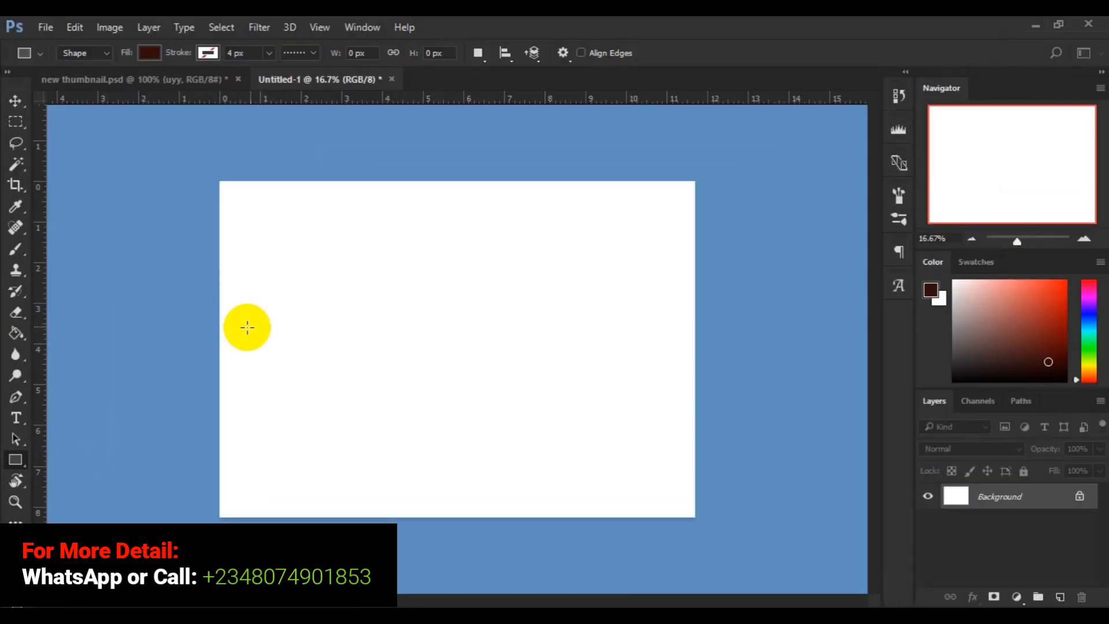
left_click_drag(335, 199, 631, 281)
left_click_drag(473, 362, 489, 416)
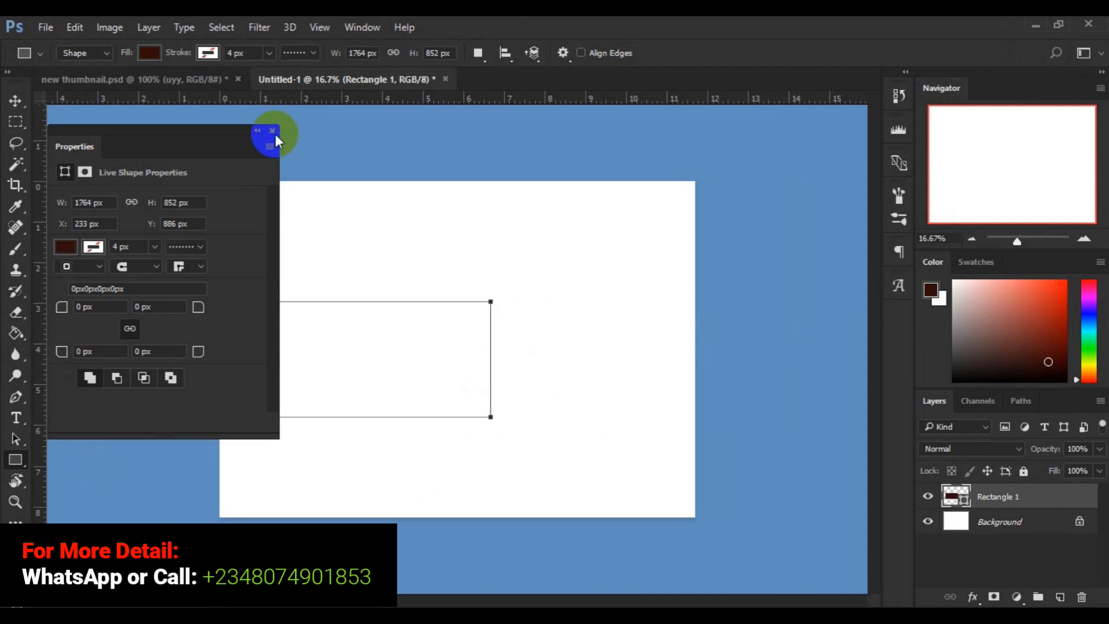
left_click(269, 131)
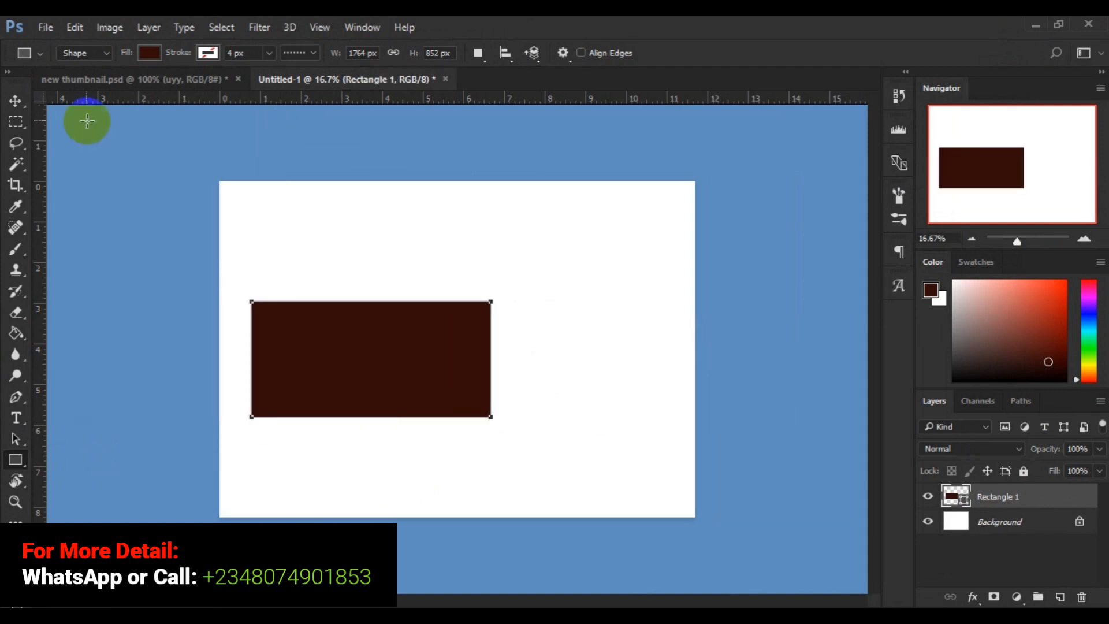
Move the dark brown rectangle to the middle of the canvas.
left_click(15, 102)
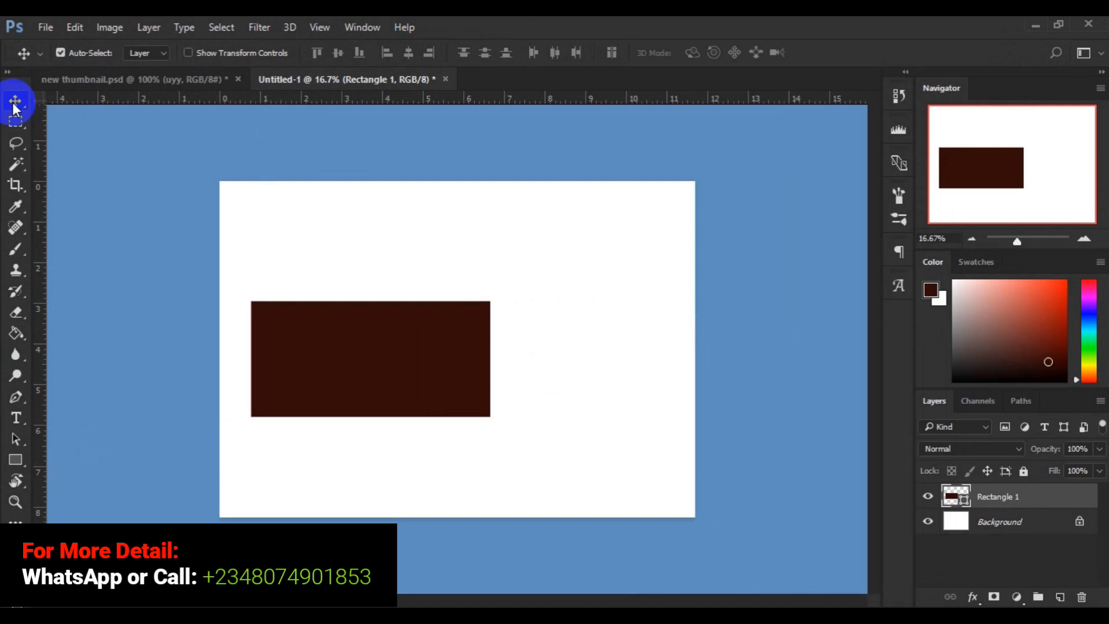
left_click(359, 379)
left_click_drag(359, 378, 464, 365)
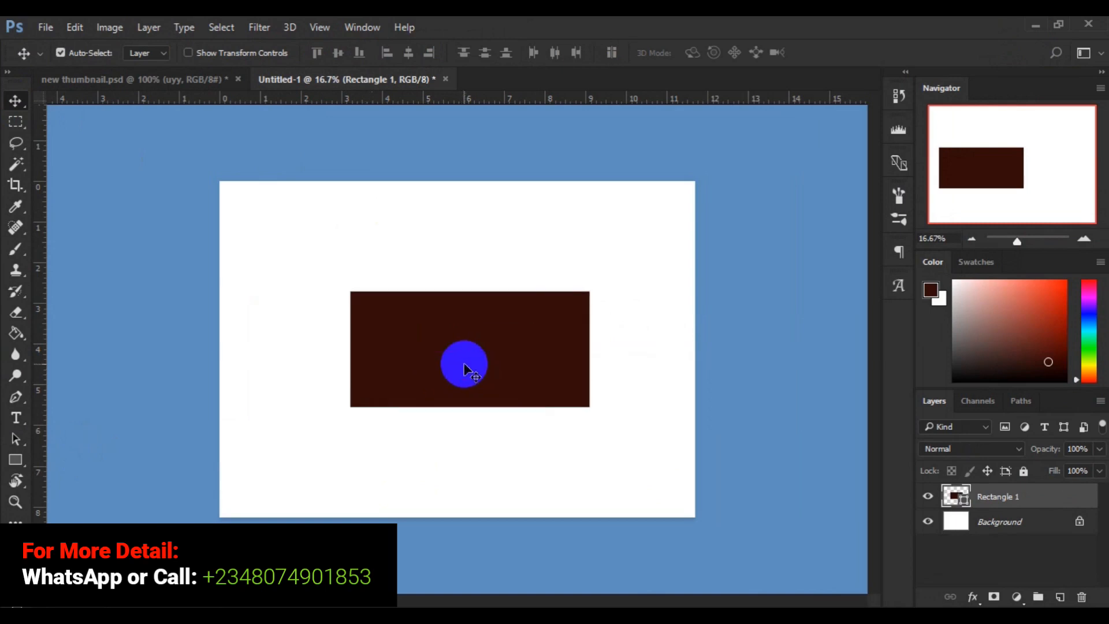
Add a Gradient Overlay through the Rectangle 1 layer's blending options, keeping the rectangle in view beside the dialog.
left_click(998, 502)
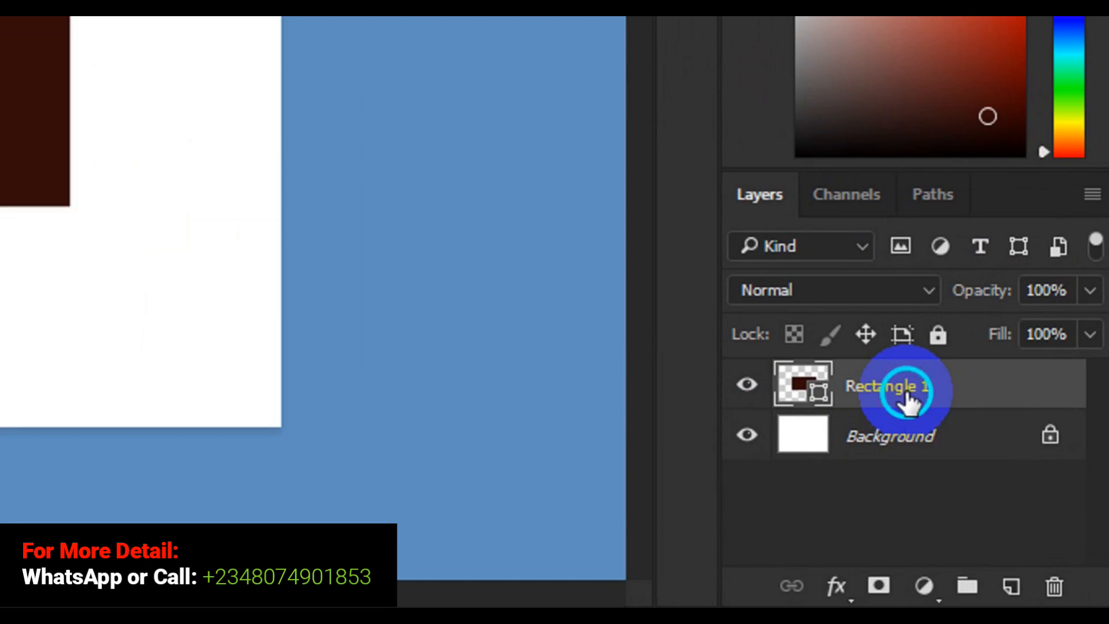
right_click(906, 394)
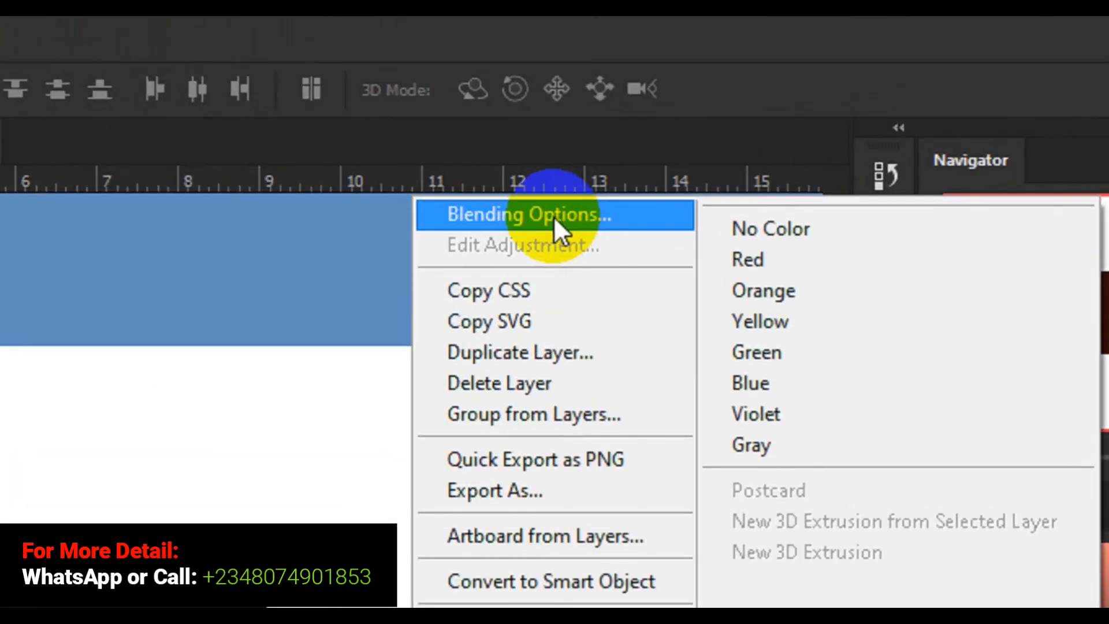
left_click(553, 216)
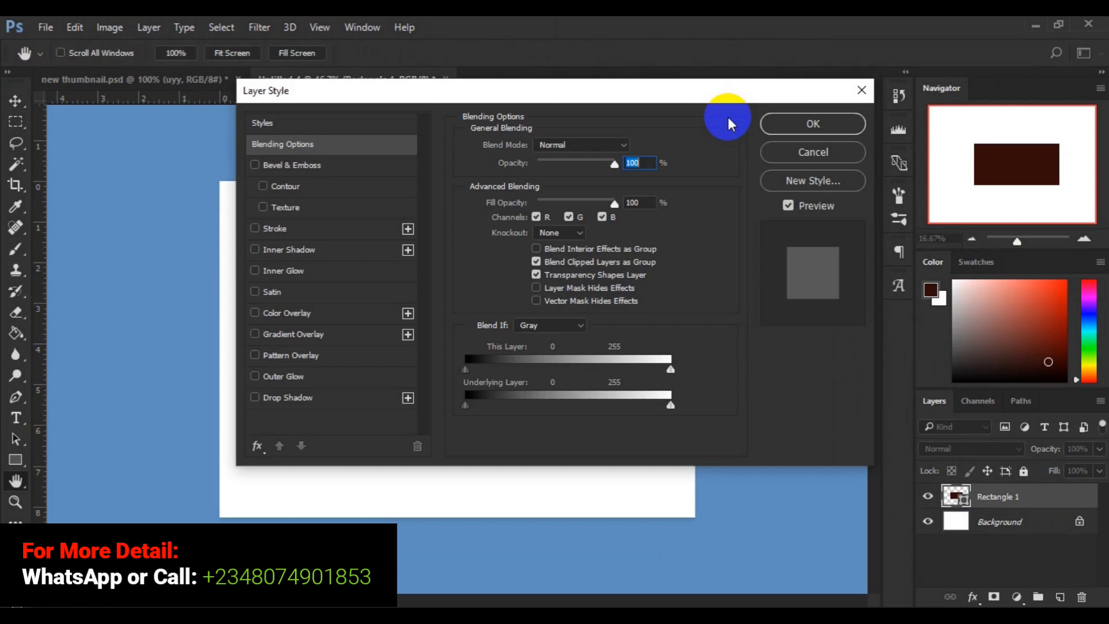
left_click_drag(713, 92, 972, 63)
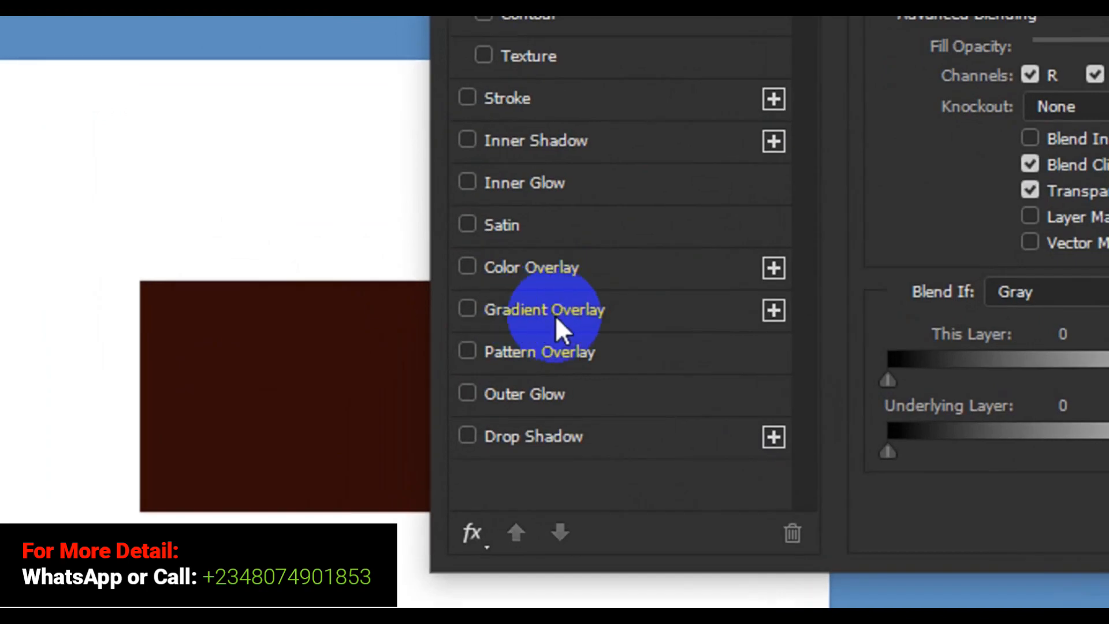
left_click(561, 318)
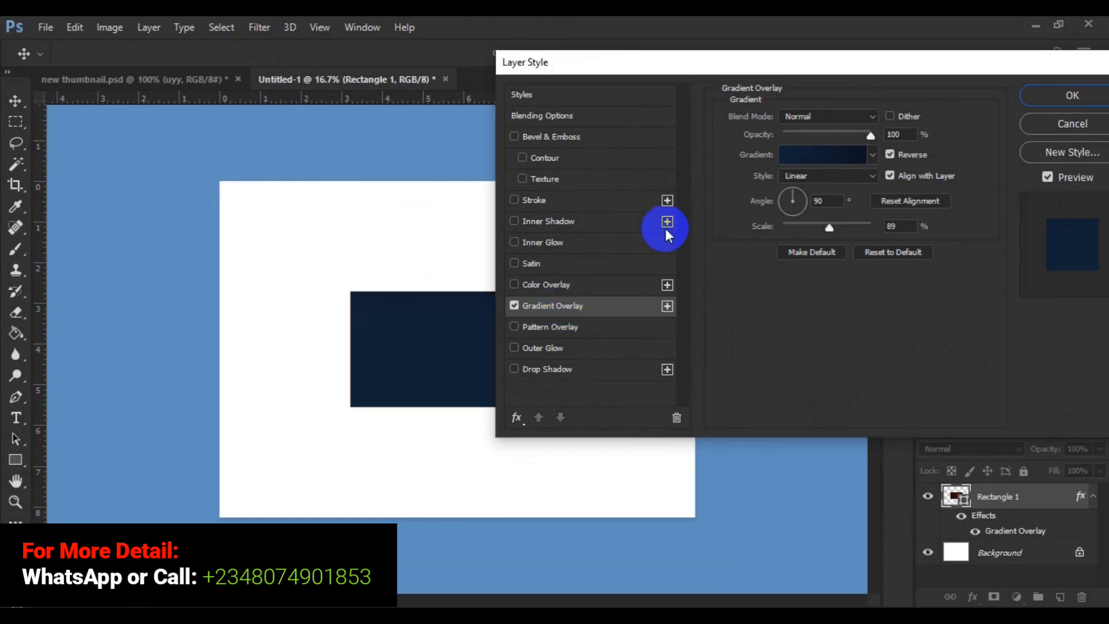
left_click_drag(792, 61, 896, 93)
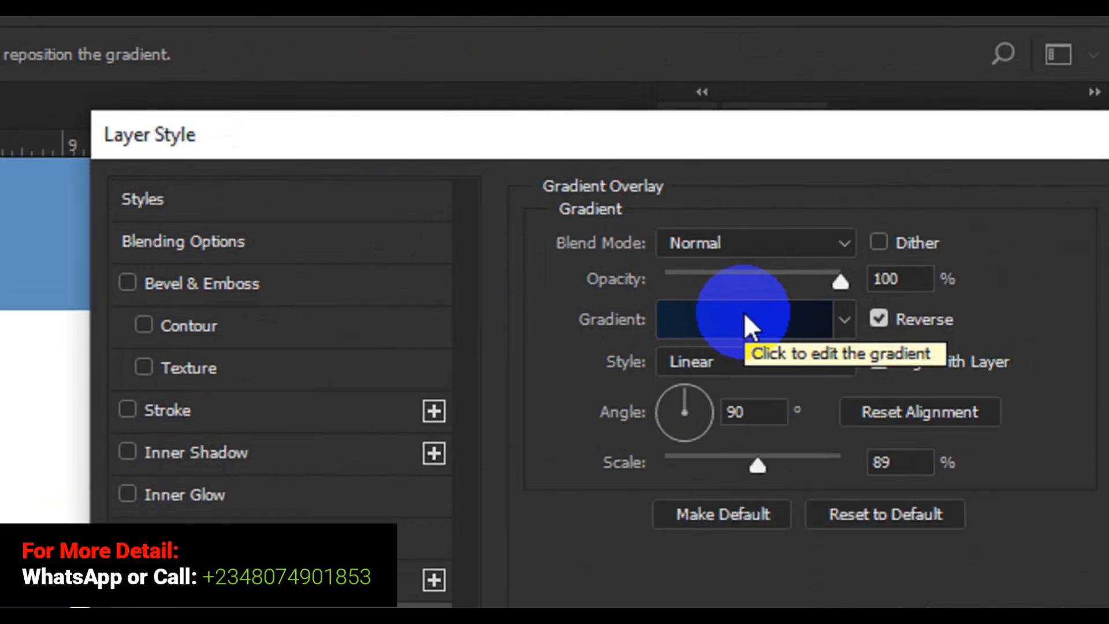
Edit the overlay's gradient and set its starting color stop to bright blue with hue 221, saturation 90 and brightness 90.
left_click(927, 183)
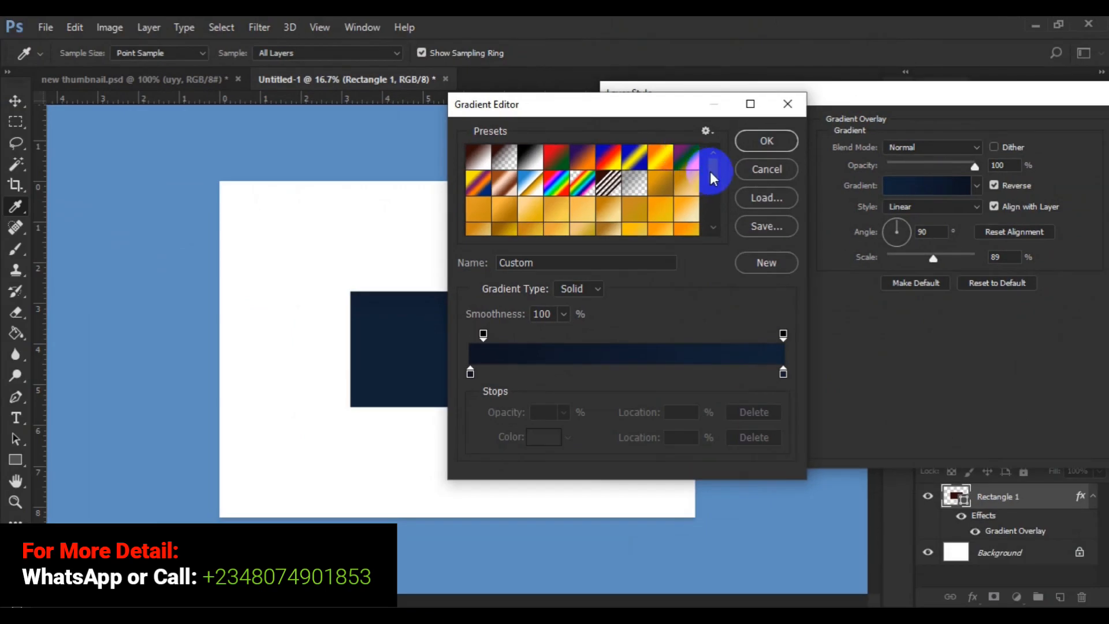
left_click_drag(710, 173, 711, 179)
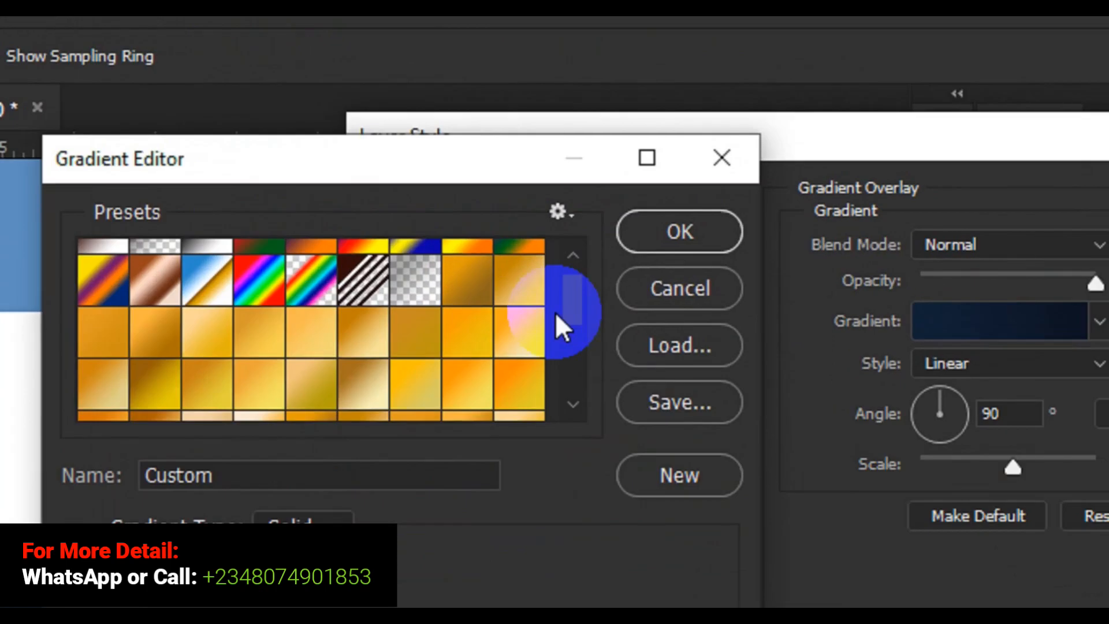
left_click_drag(573, 312, 569, 404)
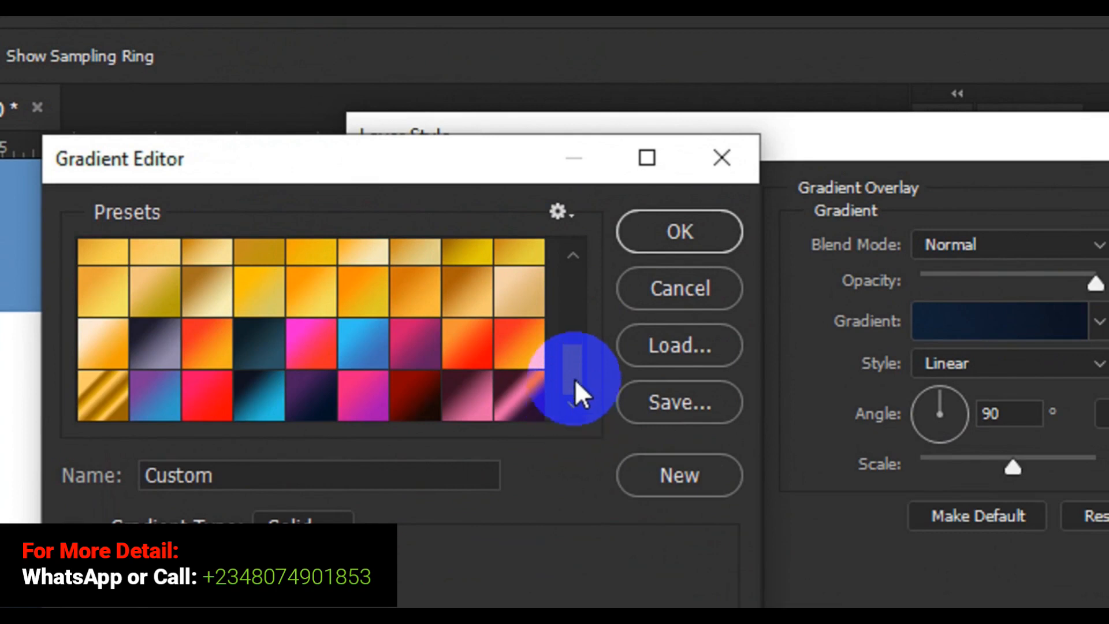
left_click_drag(575, 376, 564, 261)
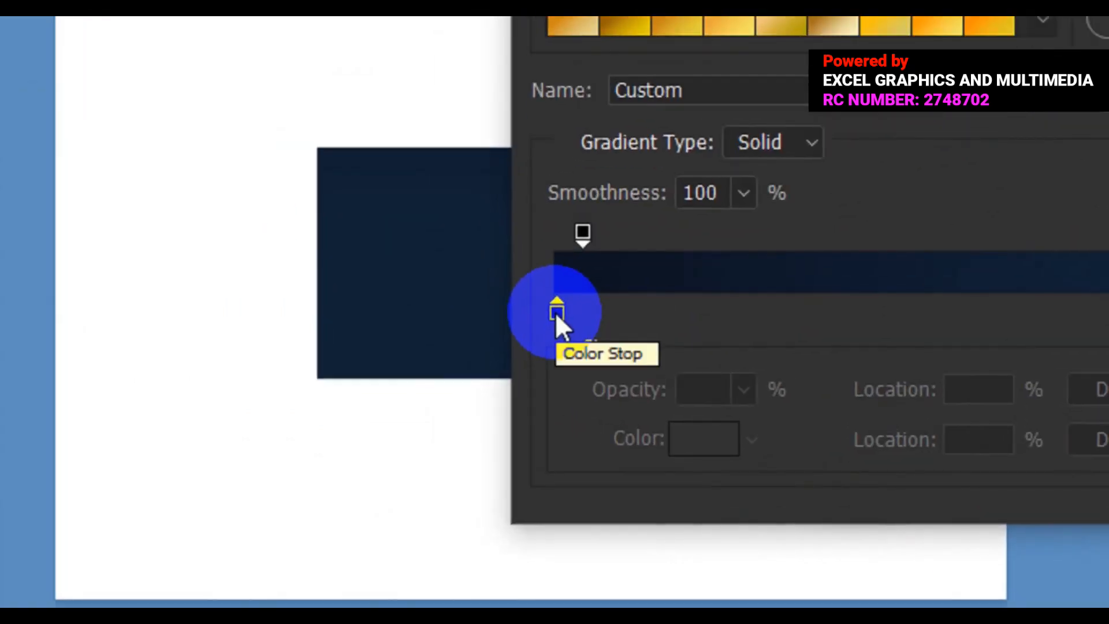
left_click(556, 312)
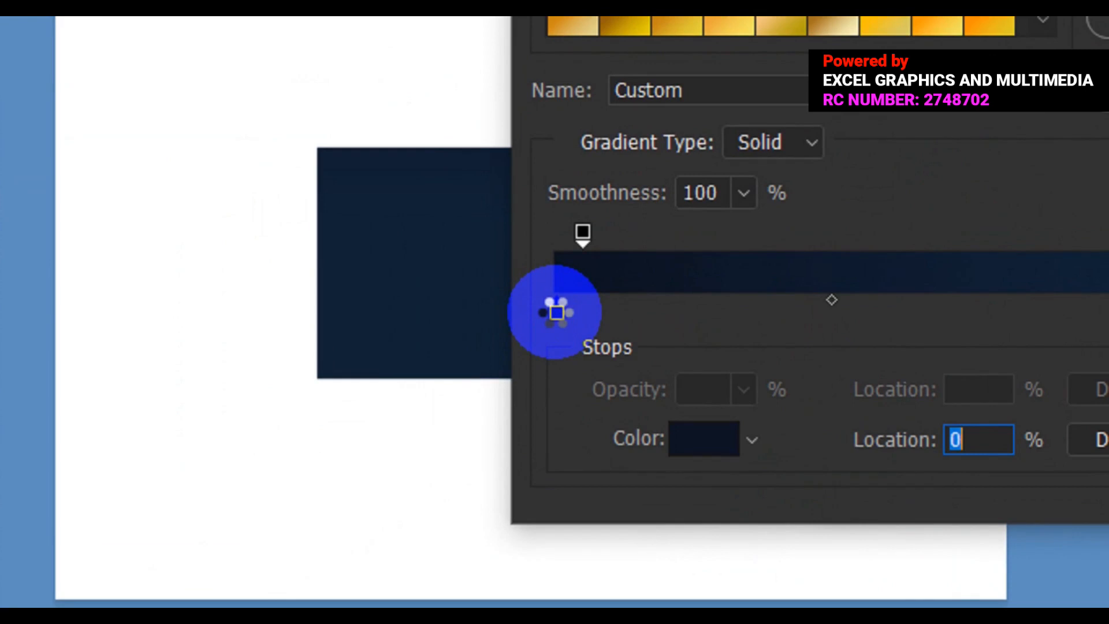
double_click(555, 312)
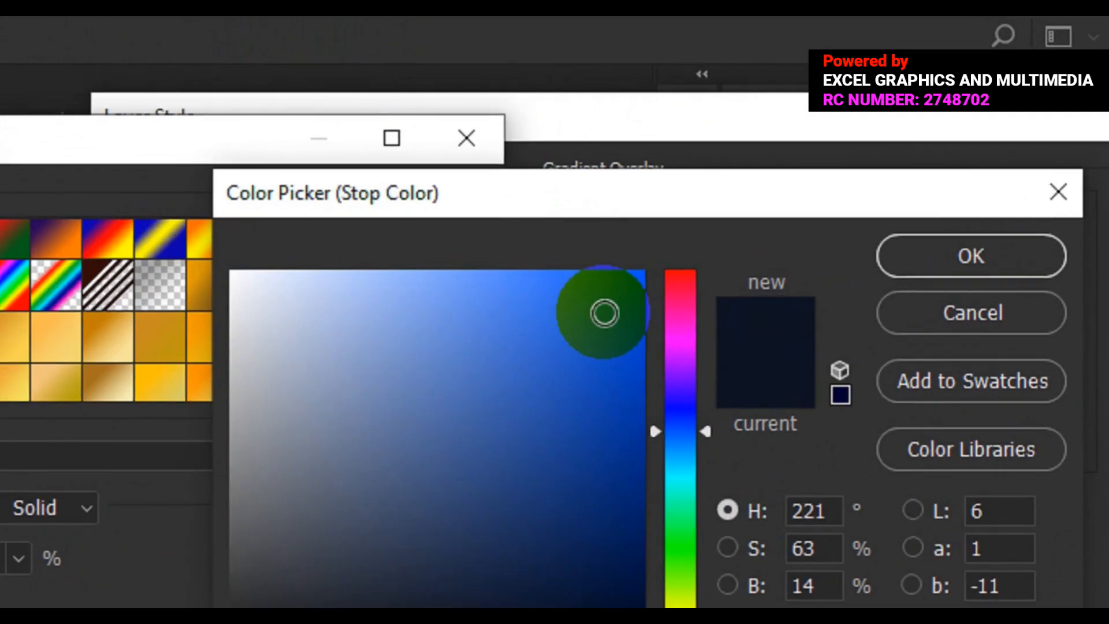
left_click(604, 313)
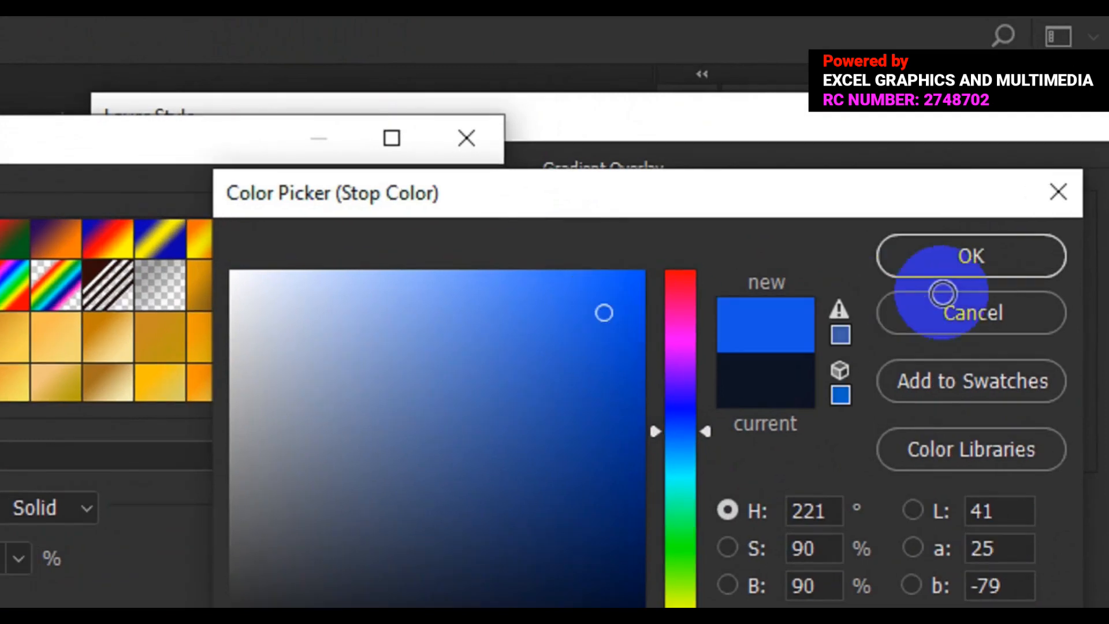
left_click(938, 258)
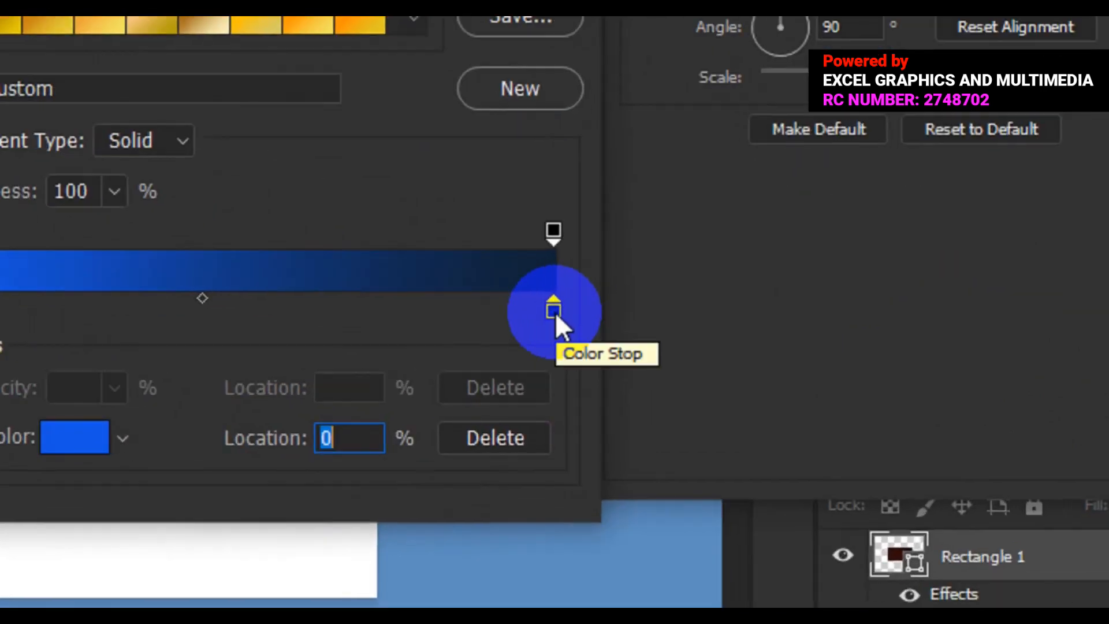
Set the gradient's ending color stop to purple 82018e and accept the edited gradient.
left_click(553, 310)
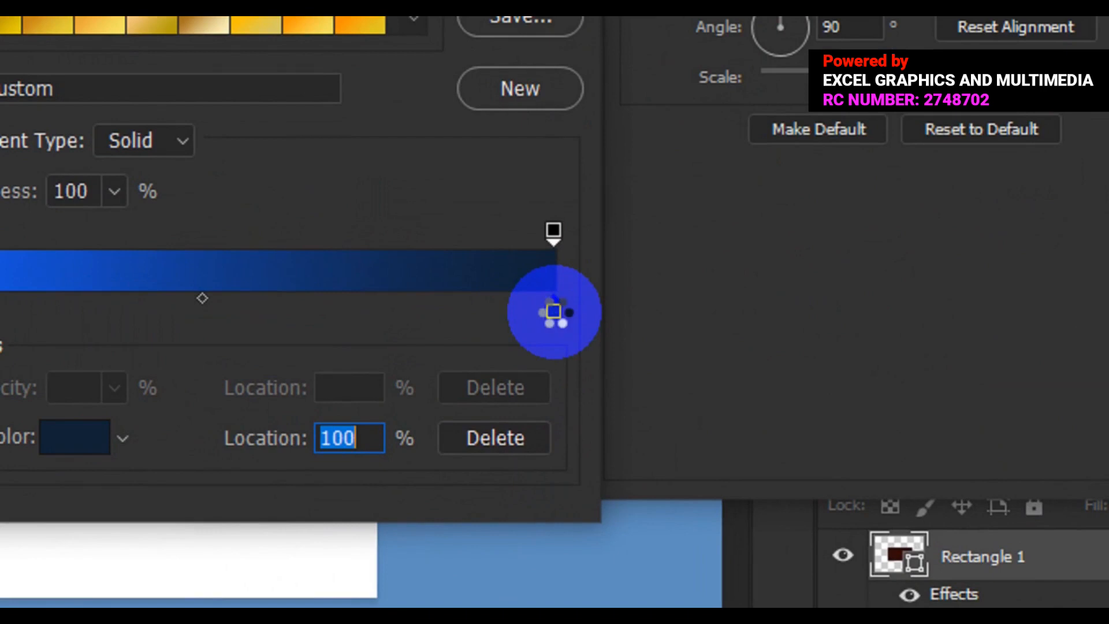
double_click(553, 311)
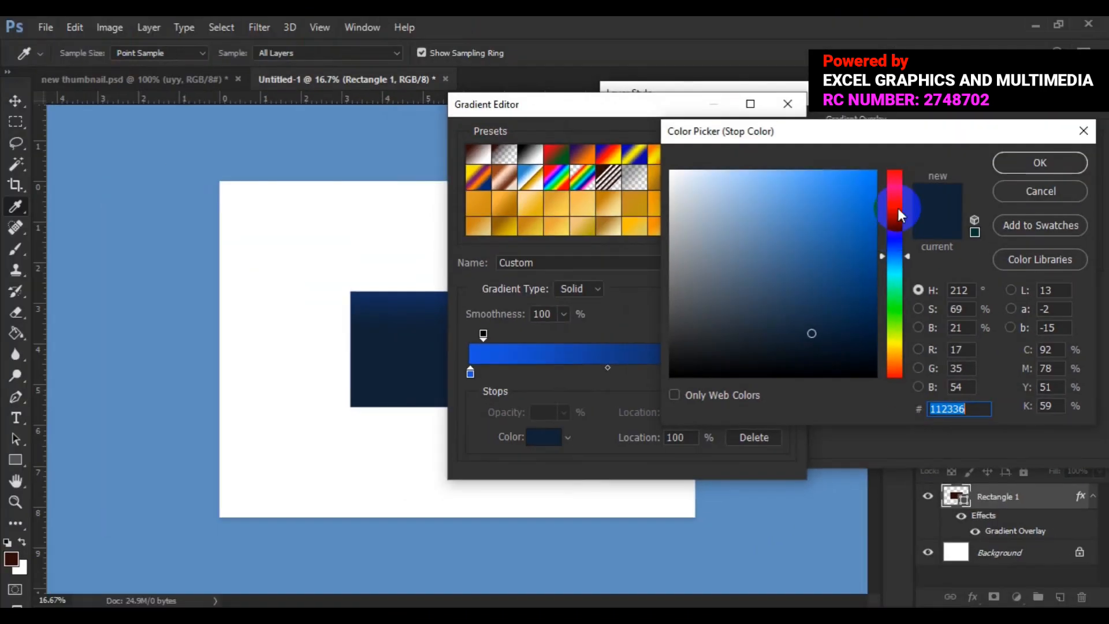
left_click(899, 209)
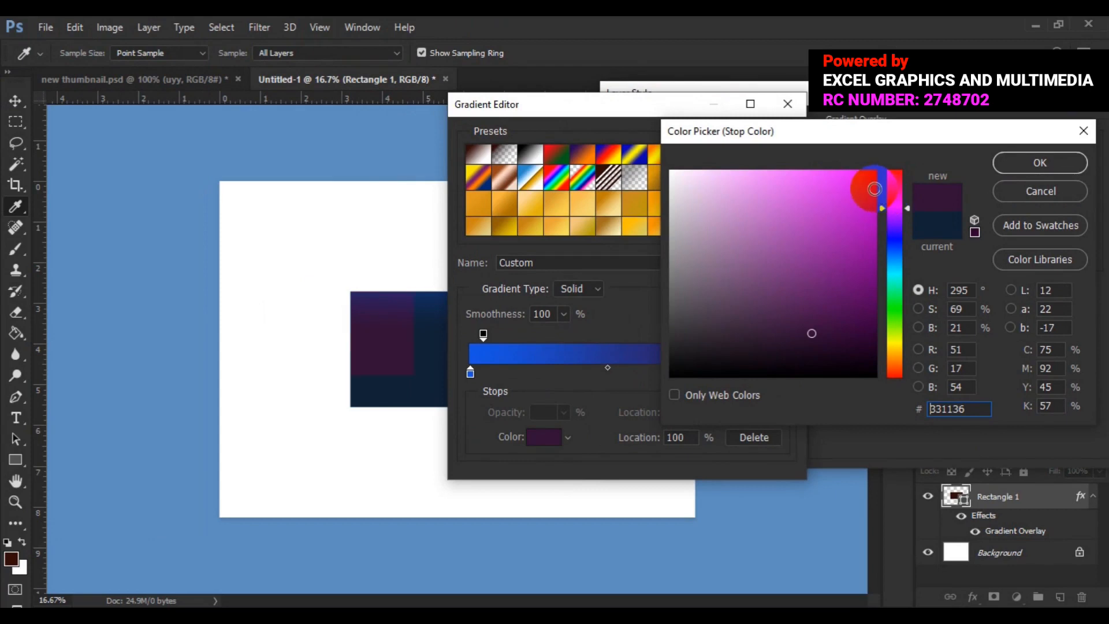
left_click(873, 206)
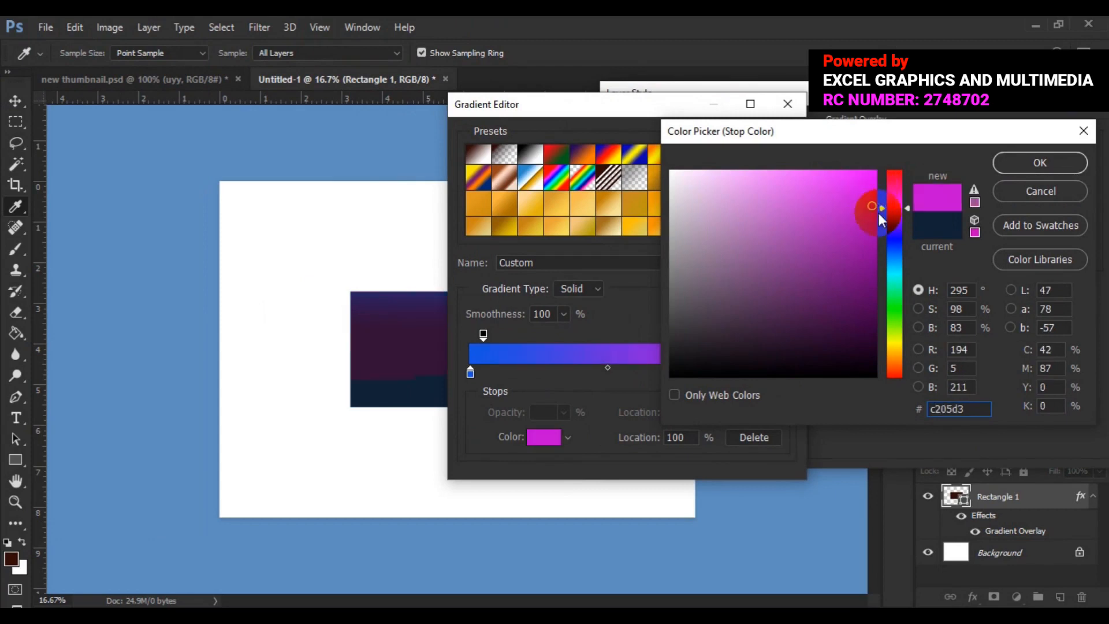
left_click(874, 262)
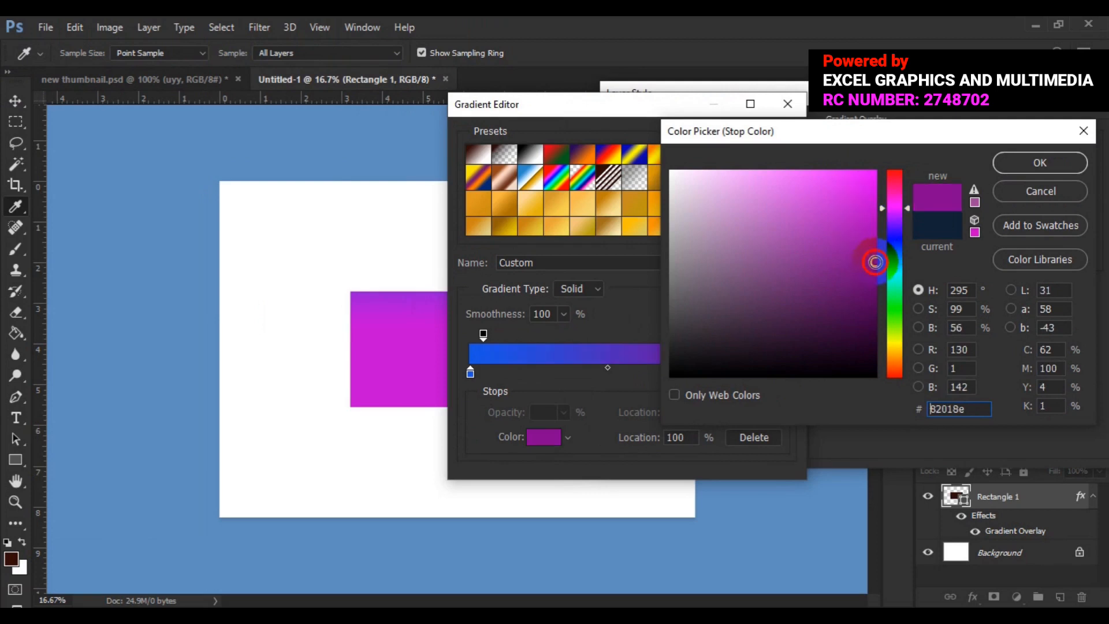
left_click(1012, 165)
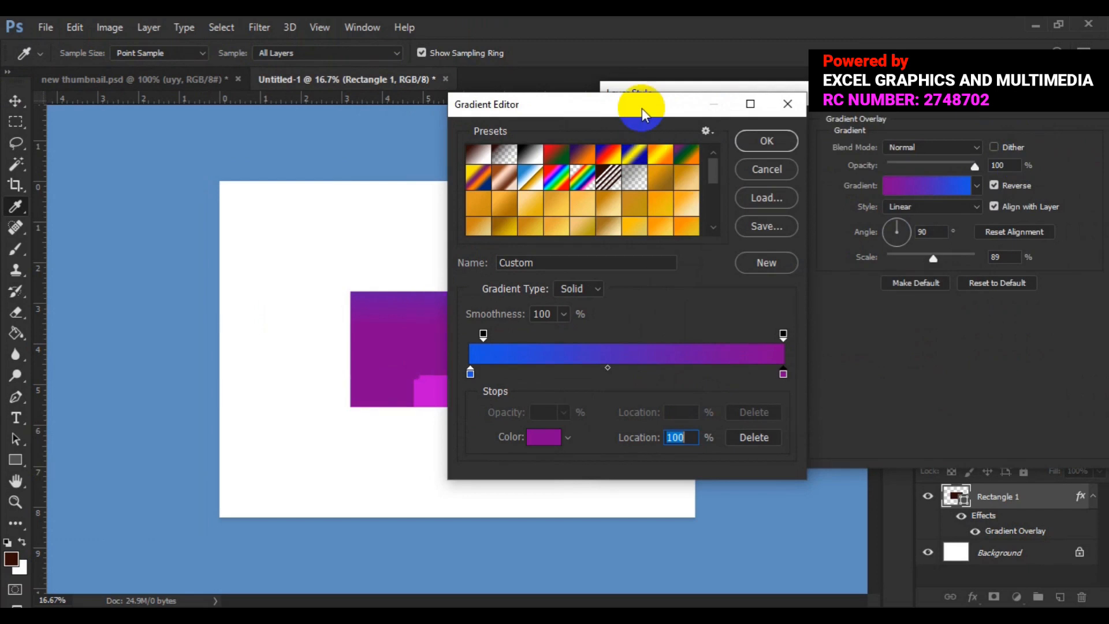
left_click_drag(642, 109, 833, 77)
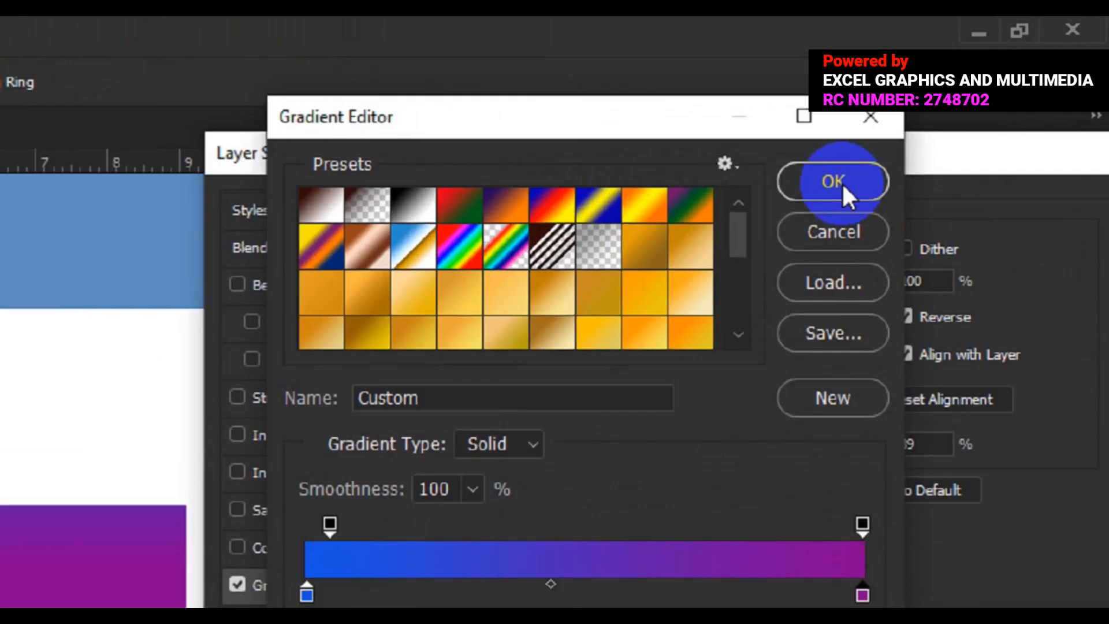
left_click(959, 111)
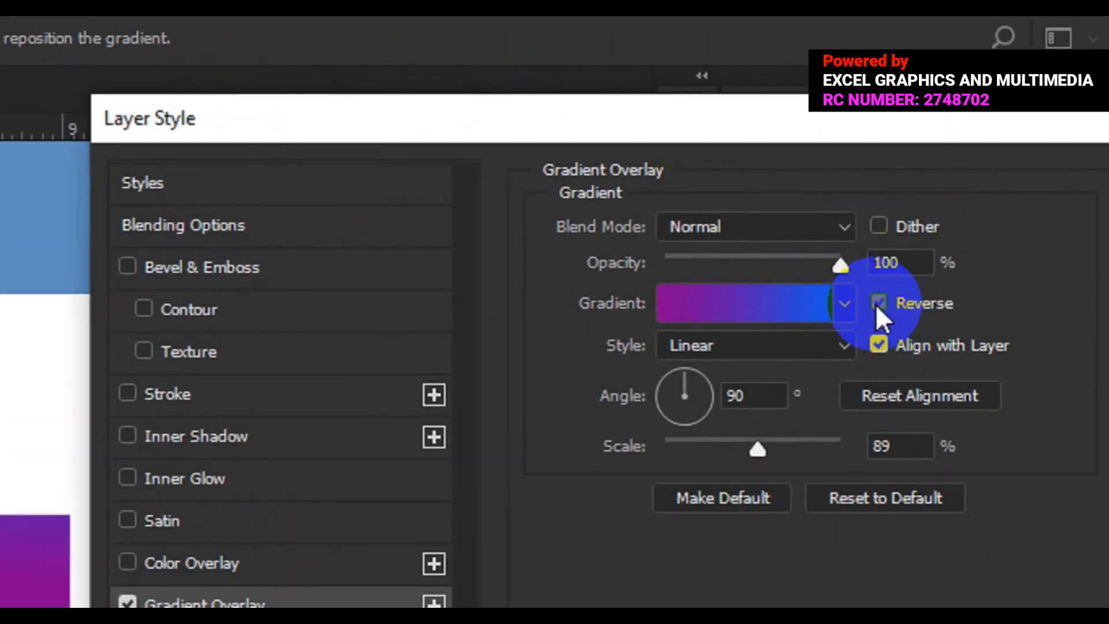
Turn off Reverse for the gradient overlay and shift the gradient downward within the rectangle.
left_click(876, 304)
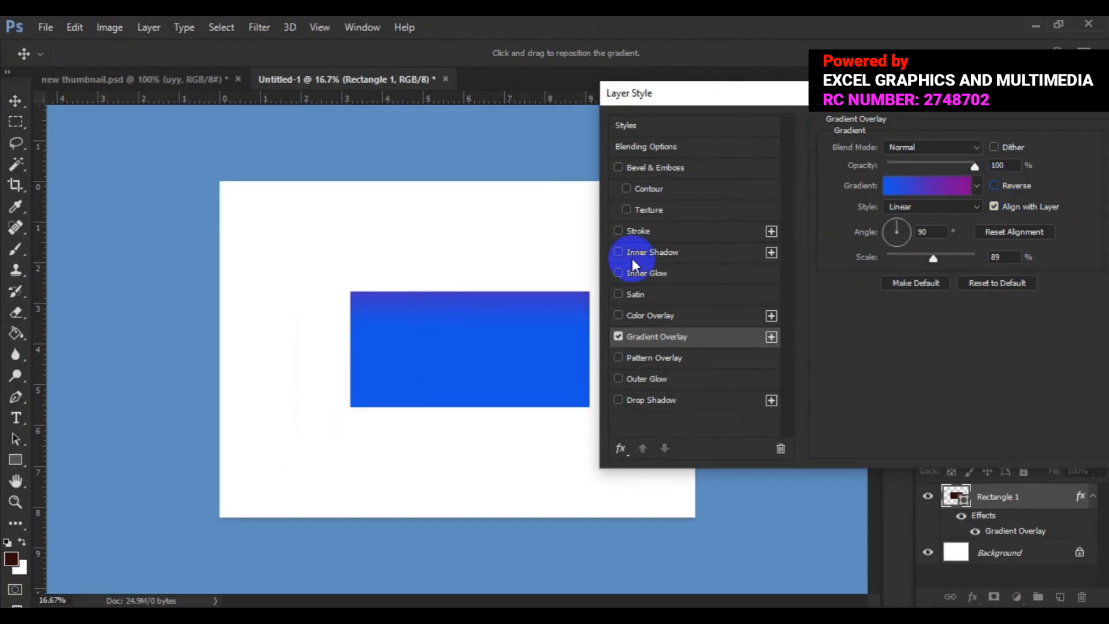
left_click_drag(463, 313, 462, 369)
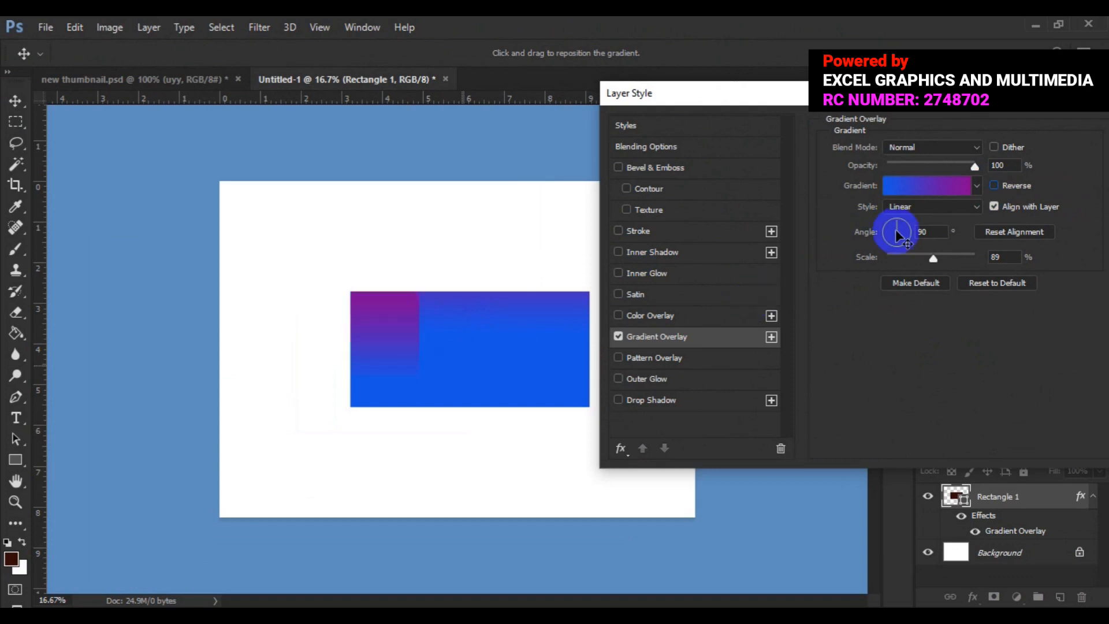
Set the gradient overlay's angle to 180 degrees and shift the gradient horizontally within the rectangle.
left_click(923, 232)
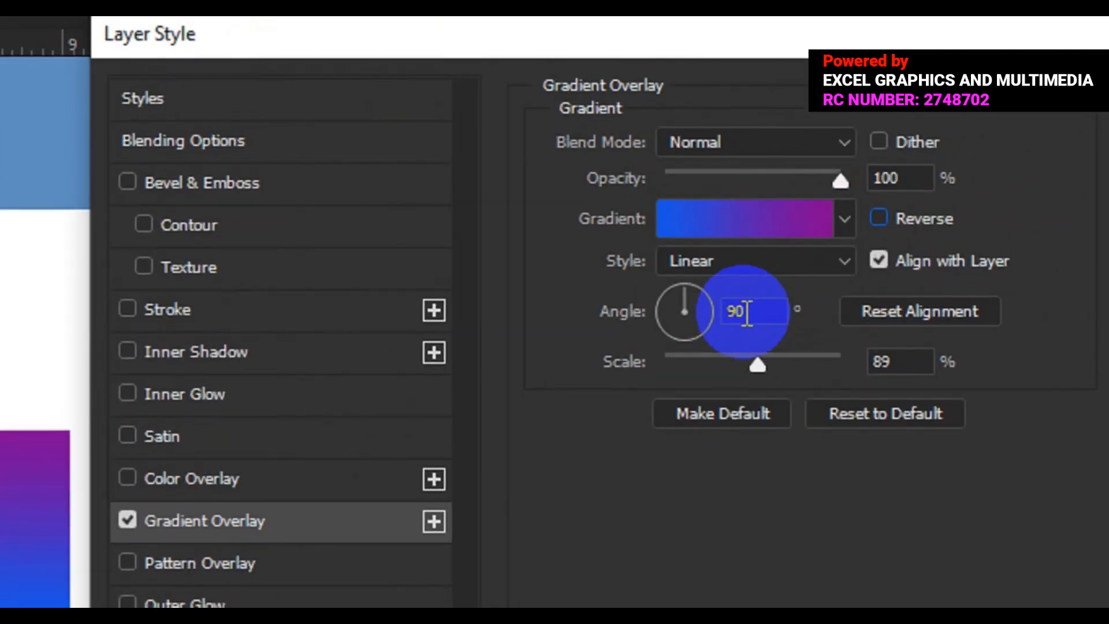
left_click(746, 314)
key("BackSpace")
key("BackSpace")
type("180")
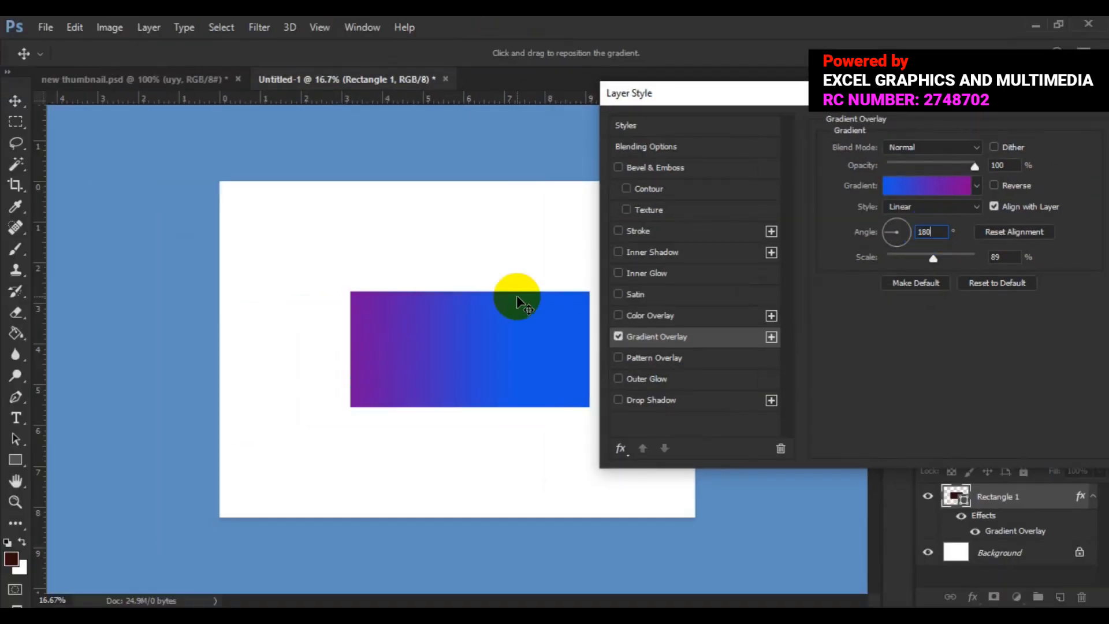
left_click_drag(385, 365, 414, 363)
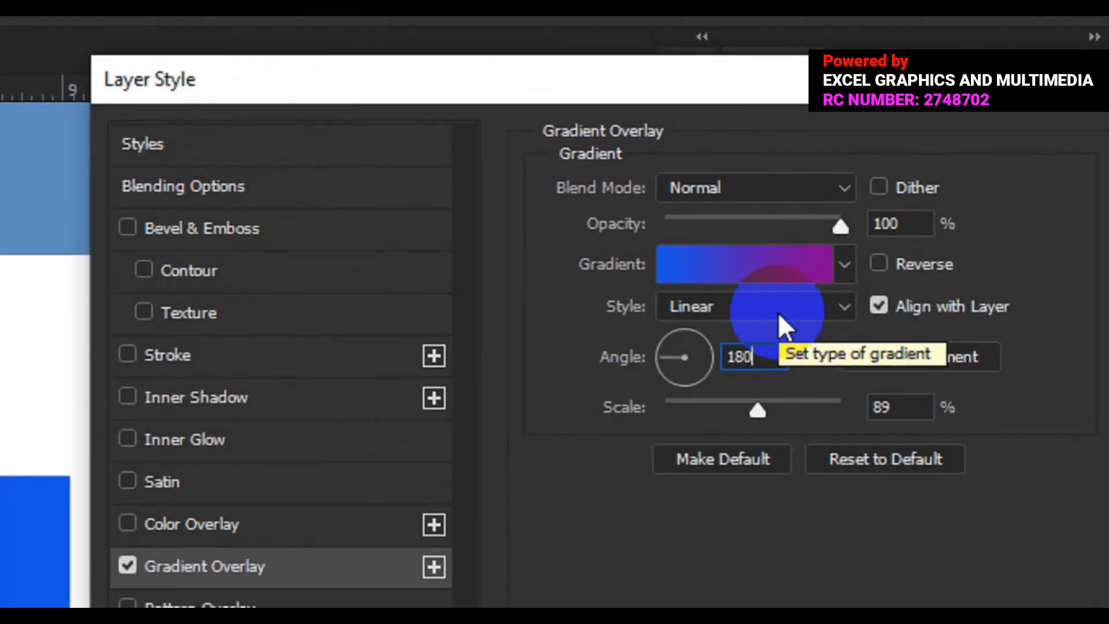
Try the Radial and Angle styles on the rectangle's gradient overlay and set the style back to Linear.
left_click(944, 209)
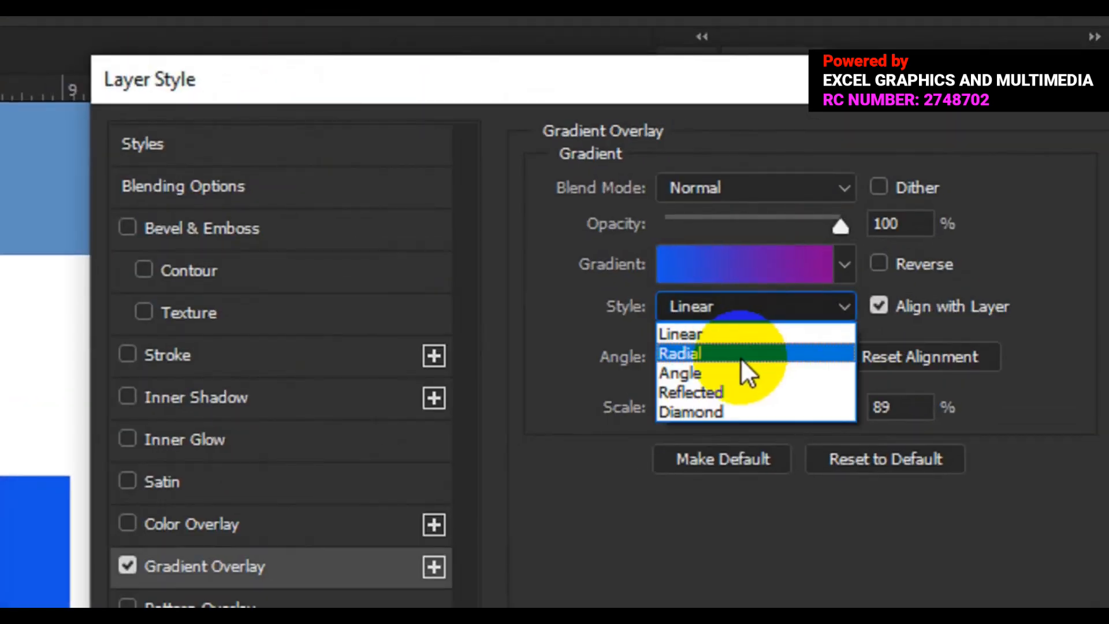
left_click(742, 359)
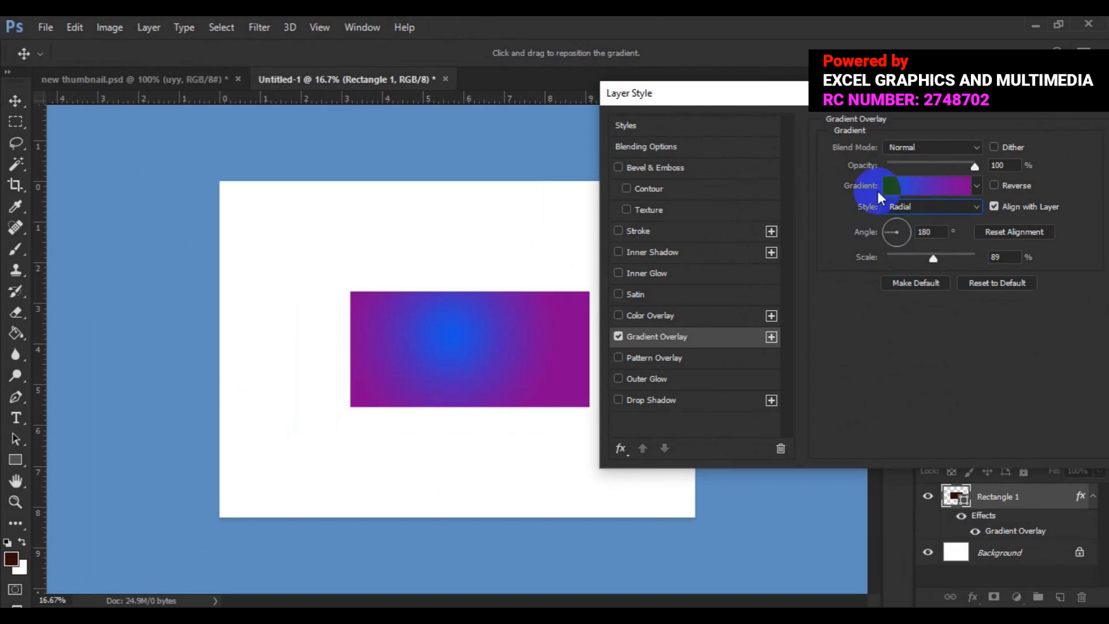
left_click(959, 206)
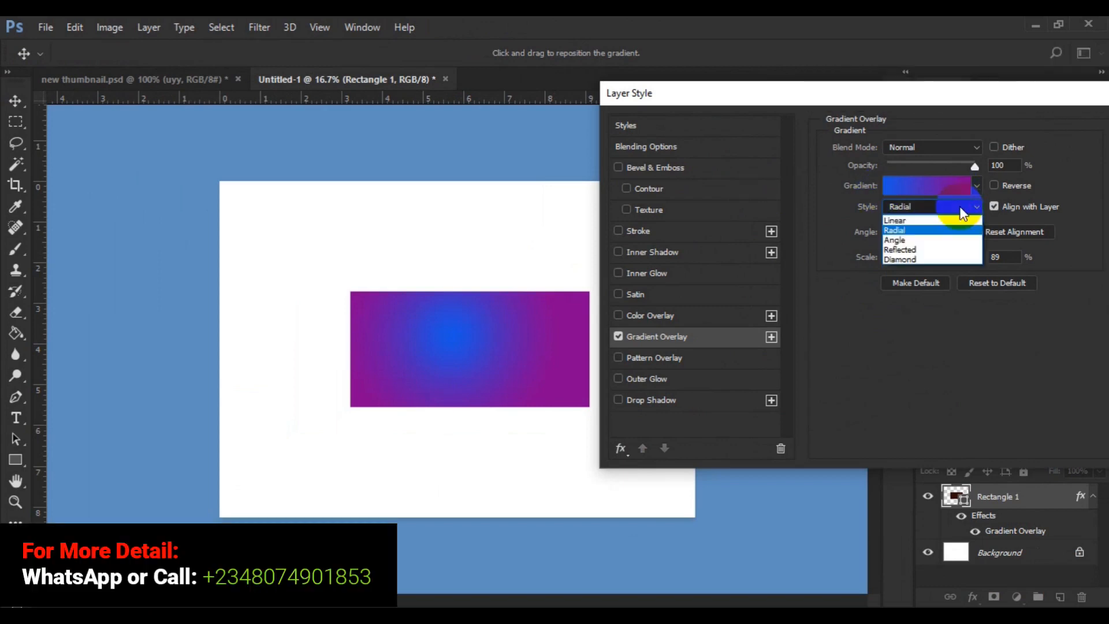
left_click(930, 240)
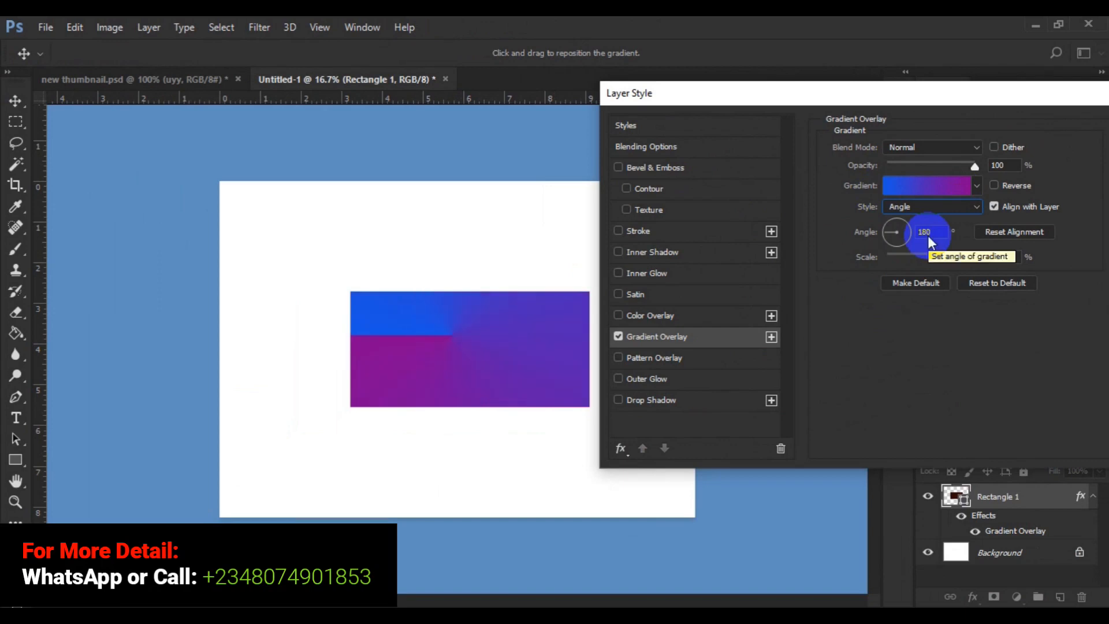
left_click(962, 204)
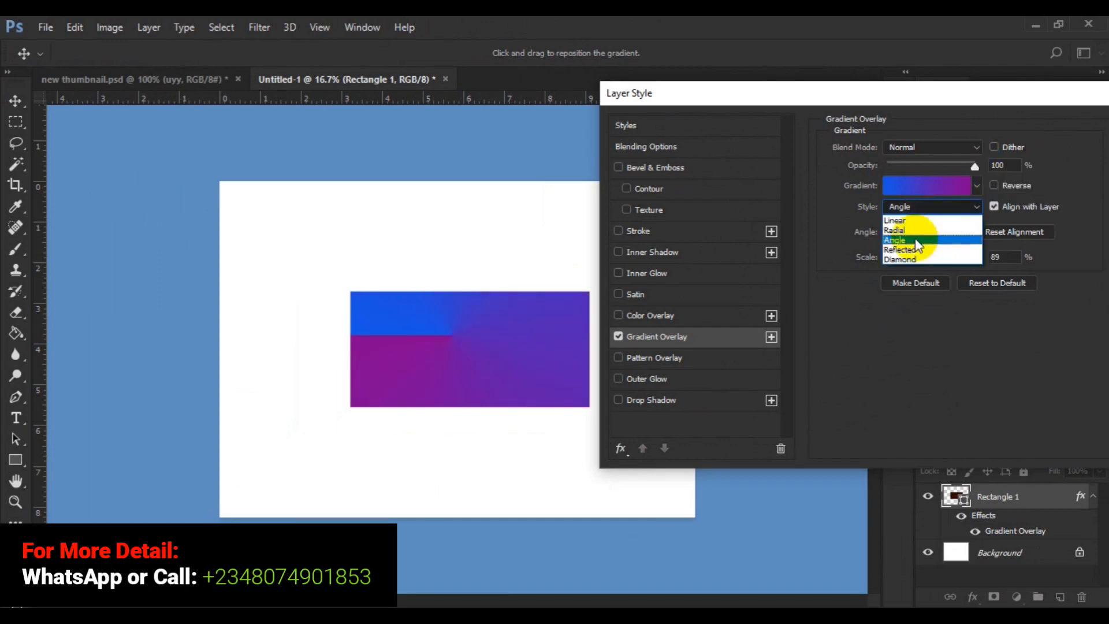
left_click(923, 230)
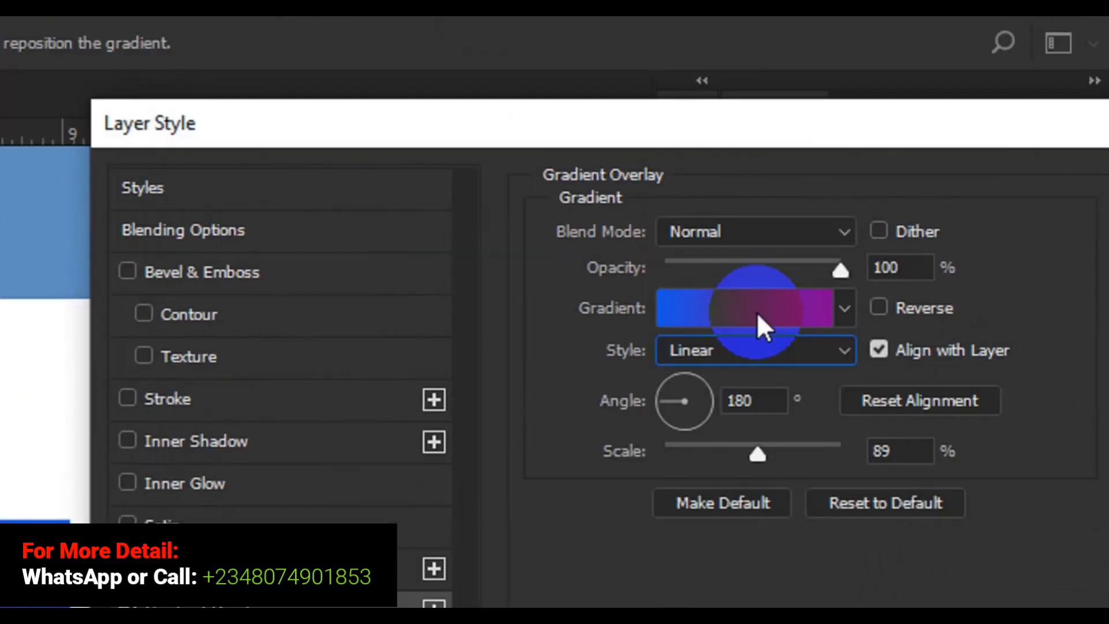
Add the blue-to-purple gradient as a new preset in the gradient editor and accept the editor.
left_click(745, 312)
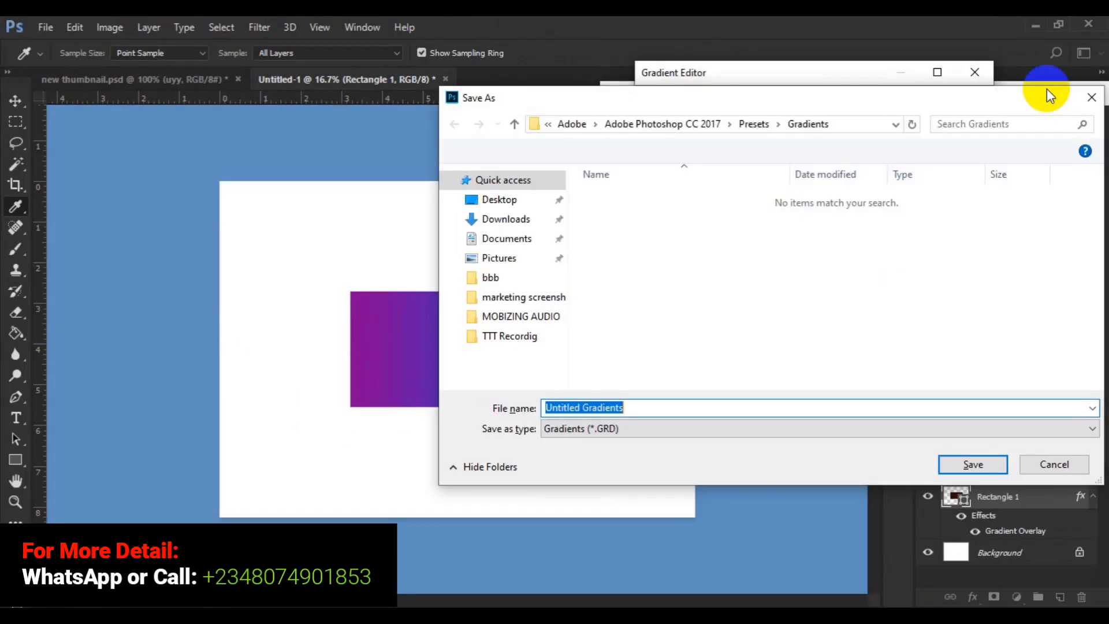
left_click(1092, 97)
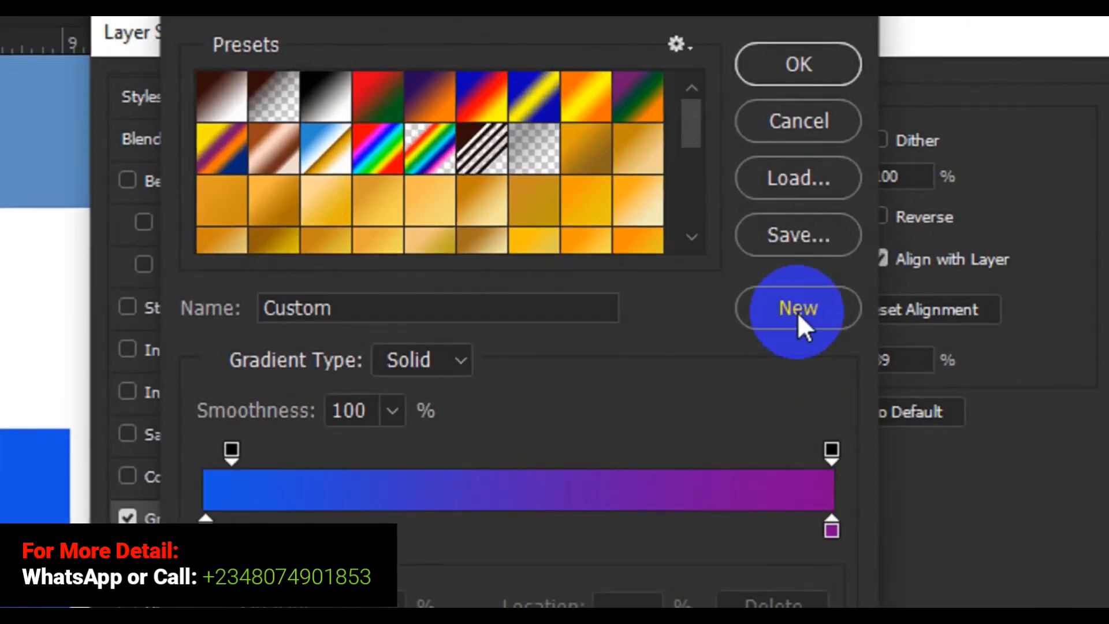
left_click(801, 315)
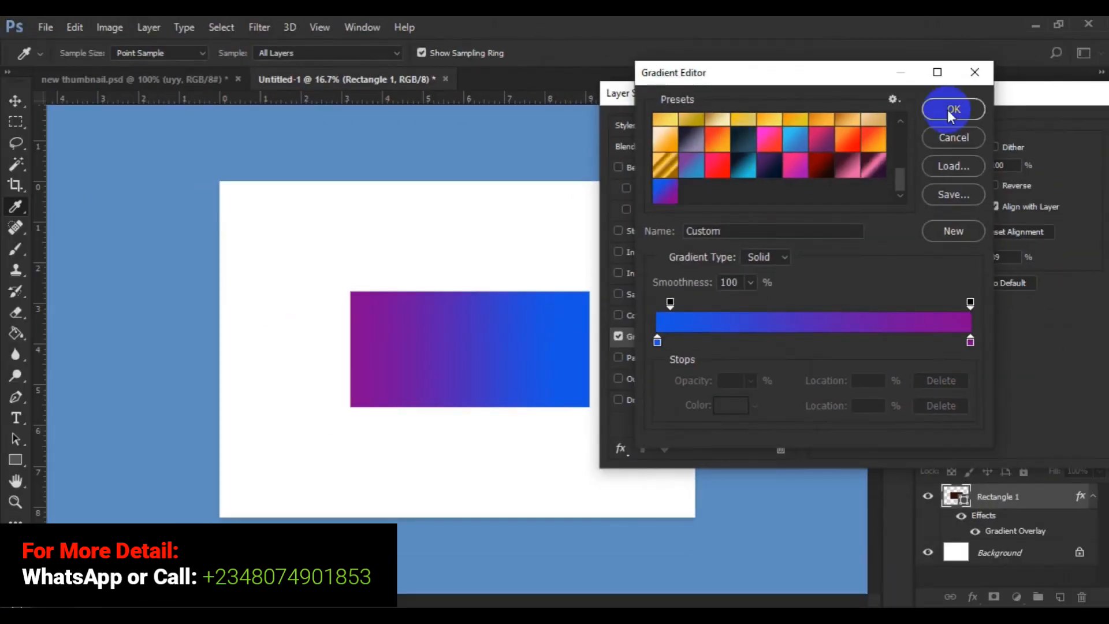
left_click(950, 110)
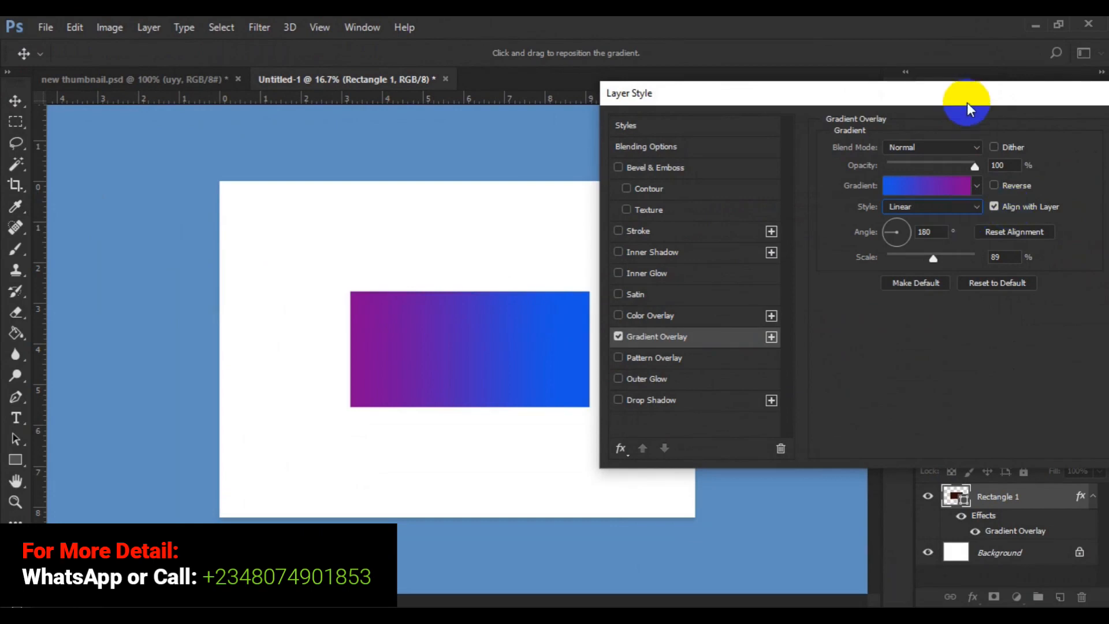
Apply the rectangle's layer style and move the rectangle up near the canvas's upper edge.
left_click_drag(967, 102, 735, 184)
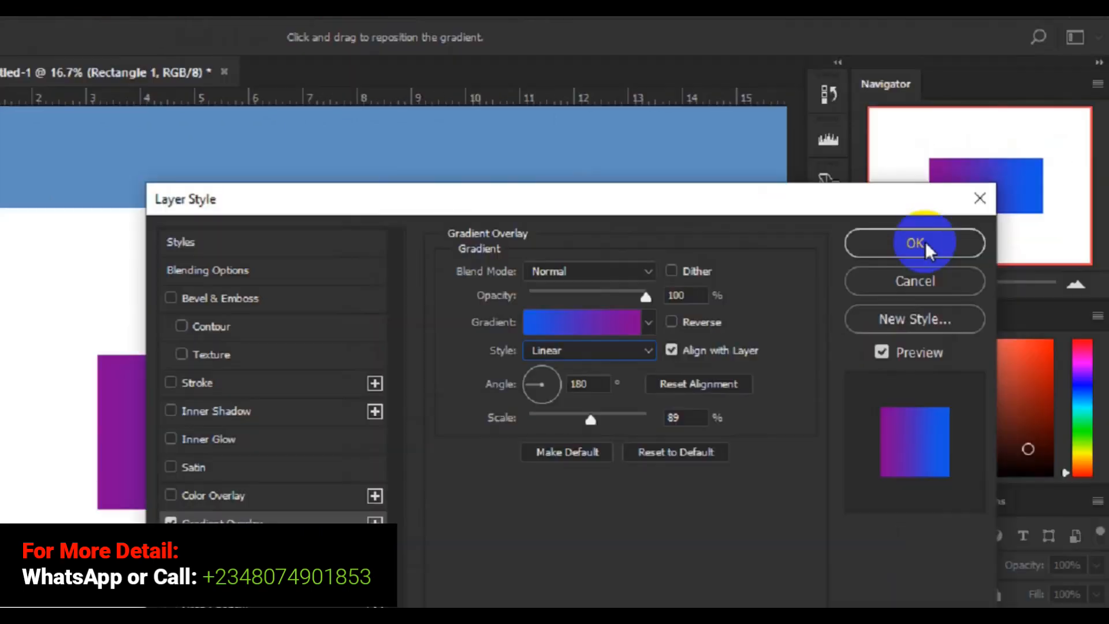
left_click(924, 241)
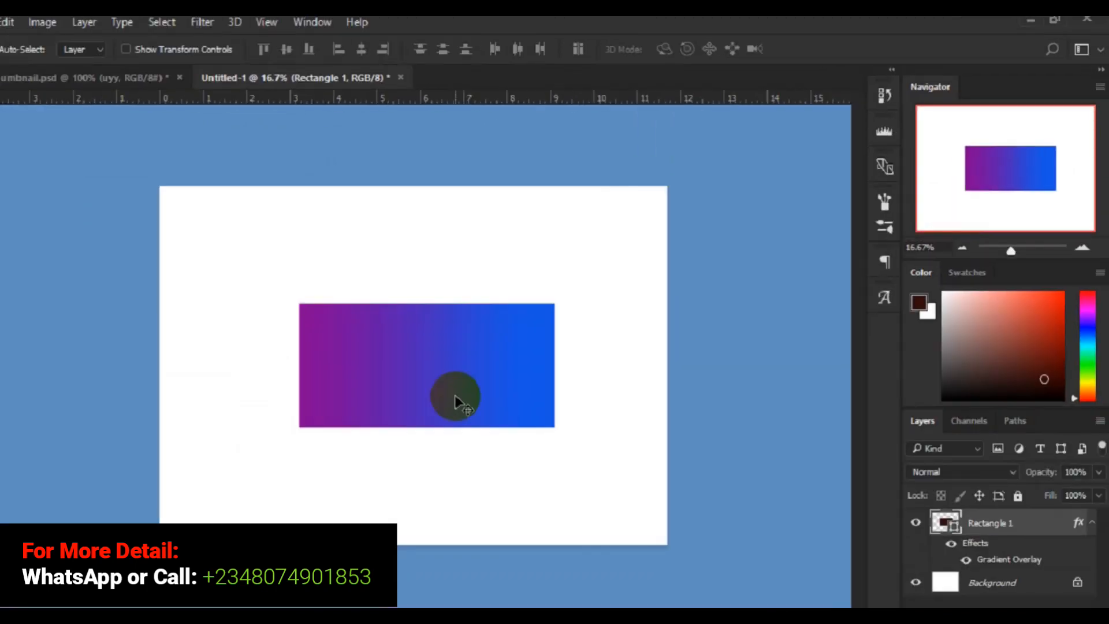
left_click_drag(491, 306, 490, 305)
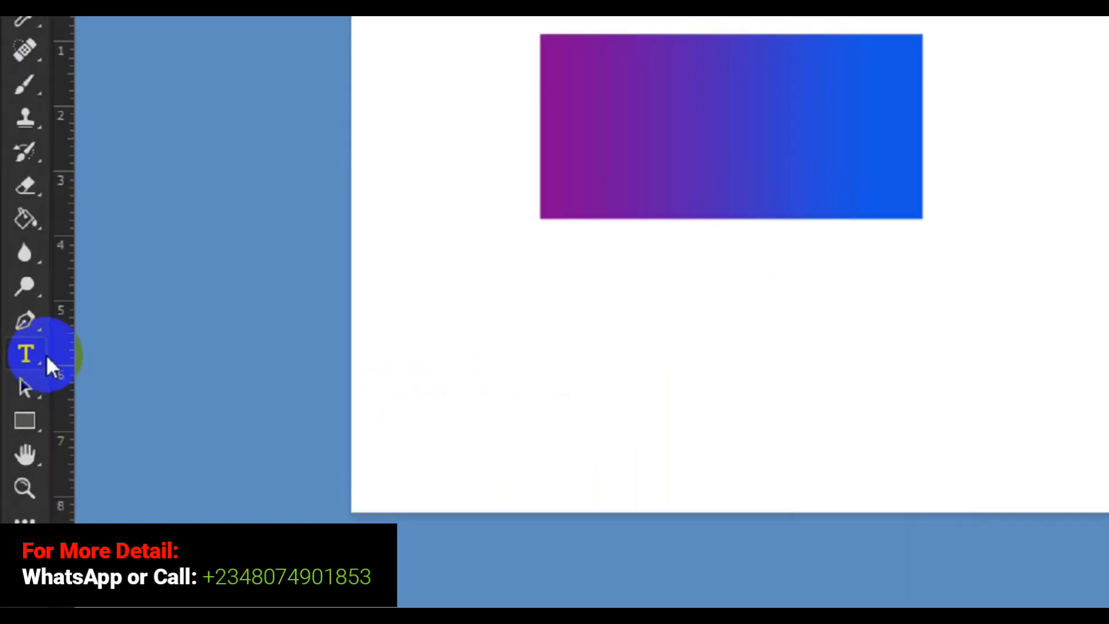
Create the text TYPE below the rectangle and set its font size to 72 pt.
left_click(23, 357)
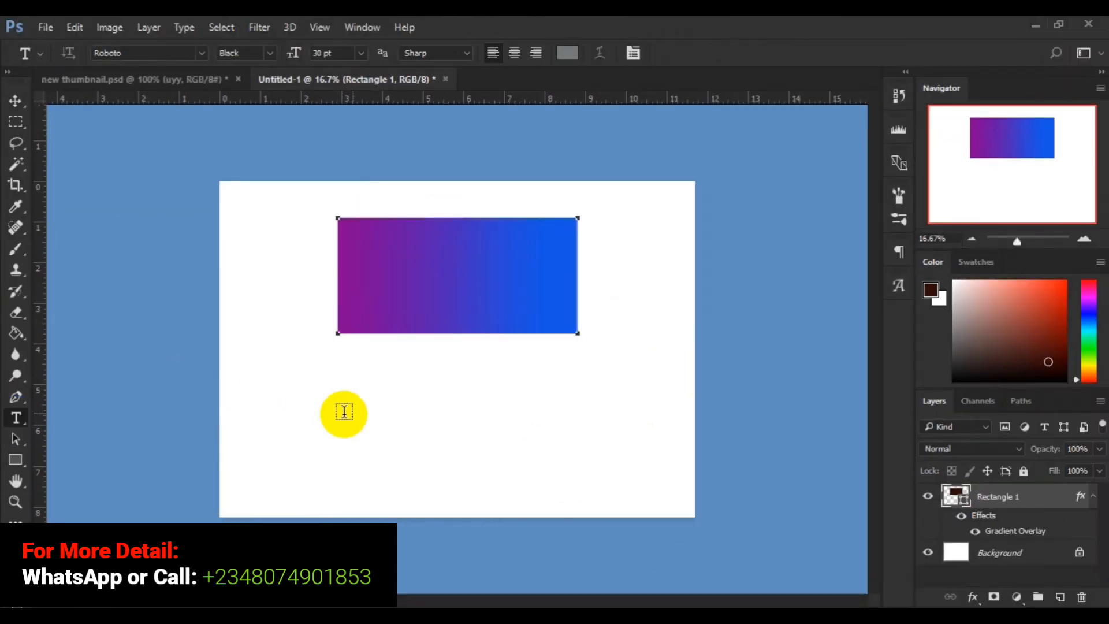
left_click(334, 440)
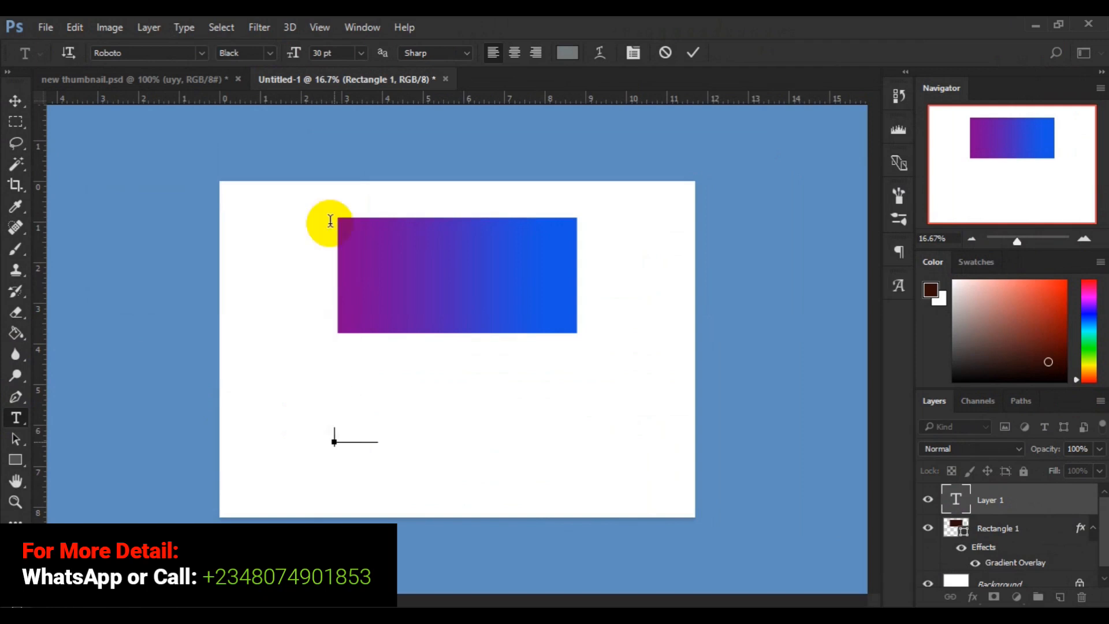
key("ctrl+a")
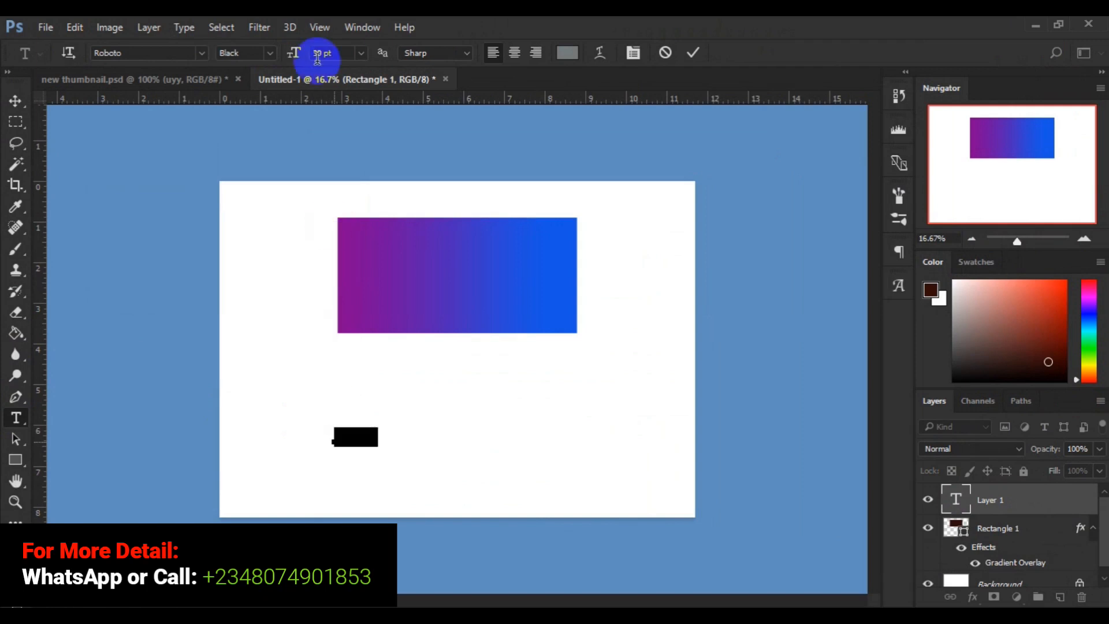
left_click(362, 53)
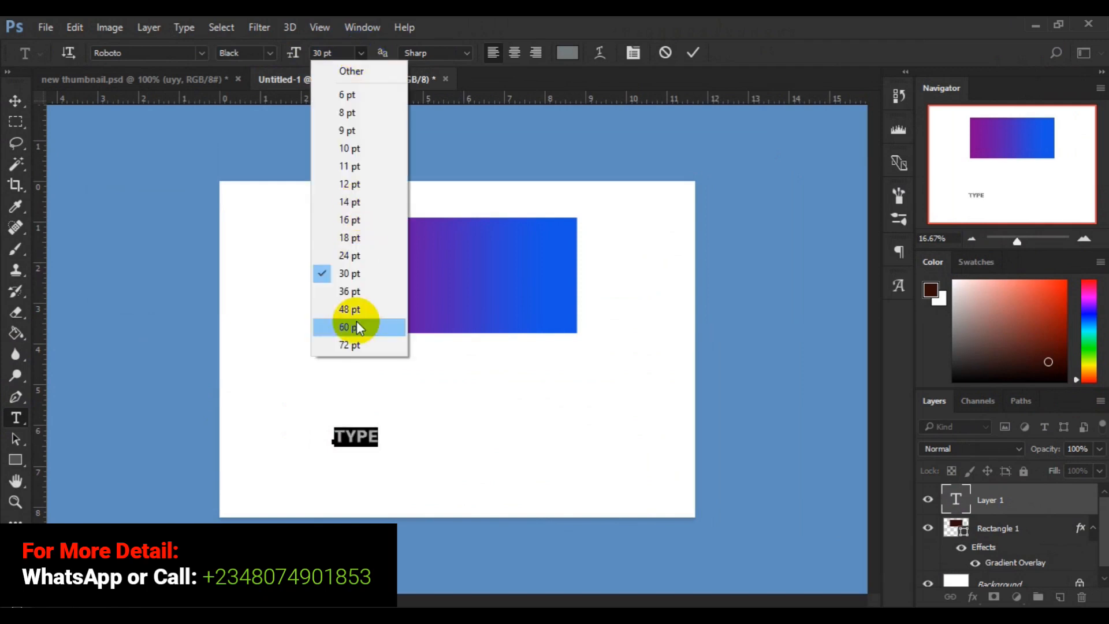
left_click(356, 339)
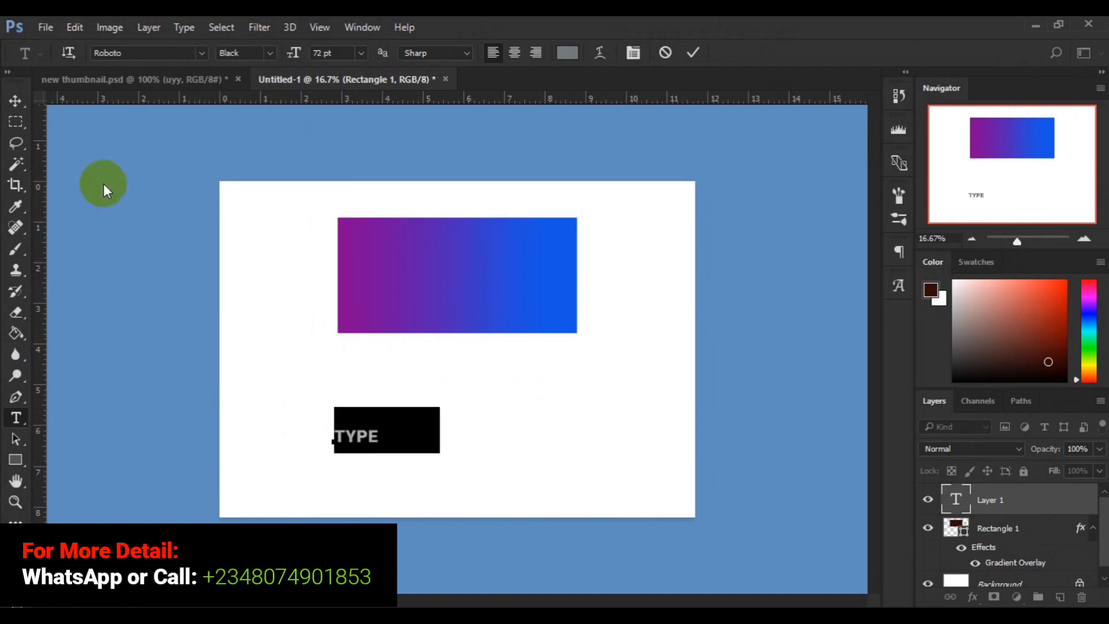
Commit the TYPE text and move it so it sits centered beneath the rectangle.
left_click(16, 101)
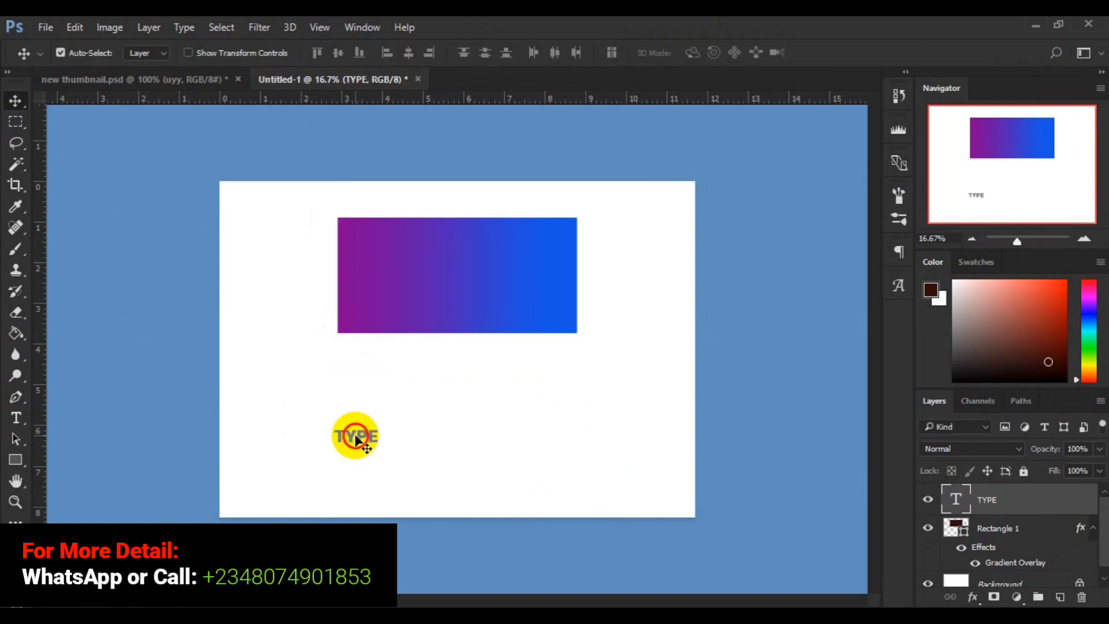
left_click(434, 426)
left_click_drag(437, 425, 436, 426)
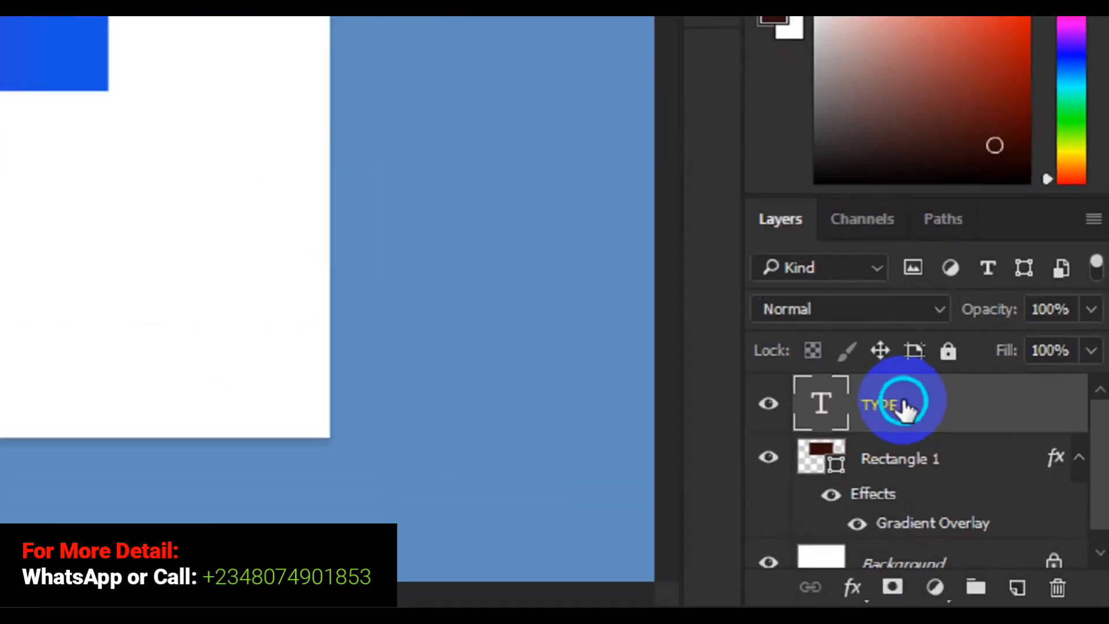
Add a gradient overlay with the striped gold preset to the TYPE text layer and apply the layer style.
right_click(1002, 503)
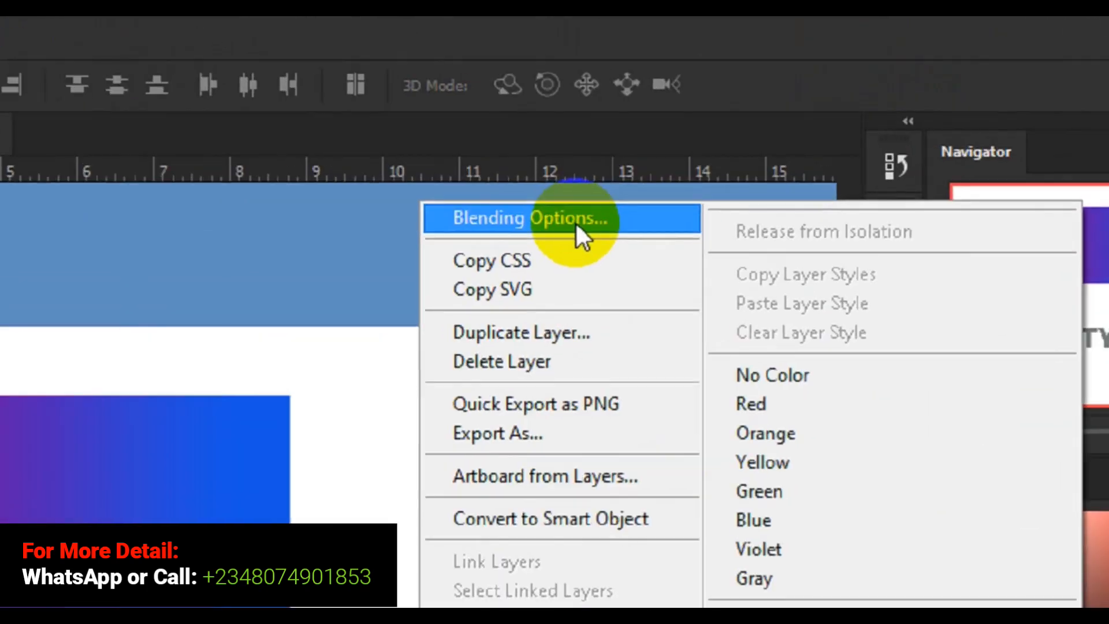
left_click(578, 228)
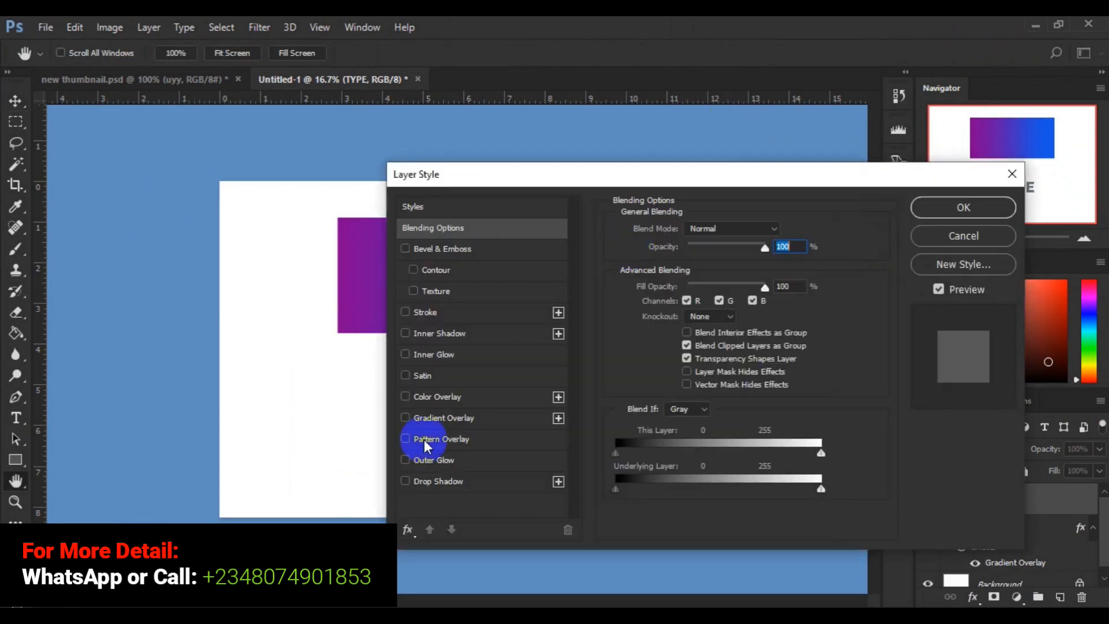
left_click(433, 419)
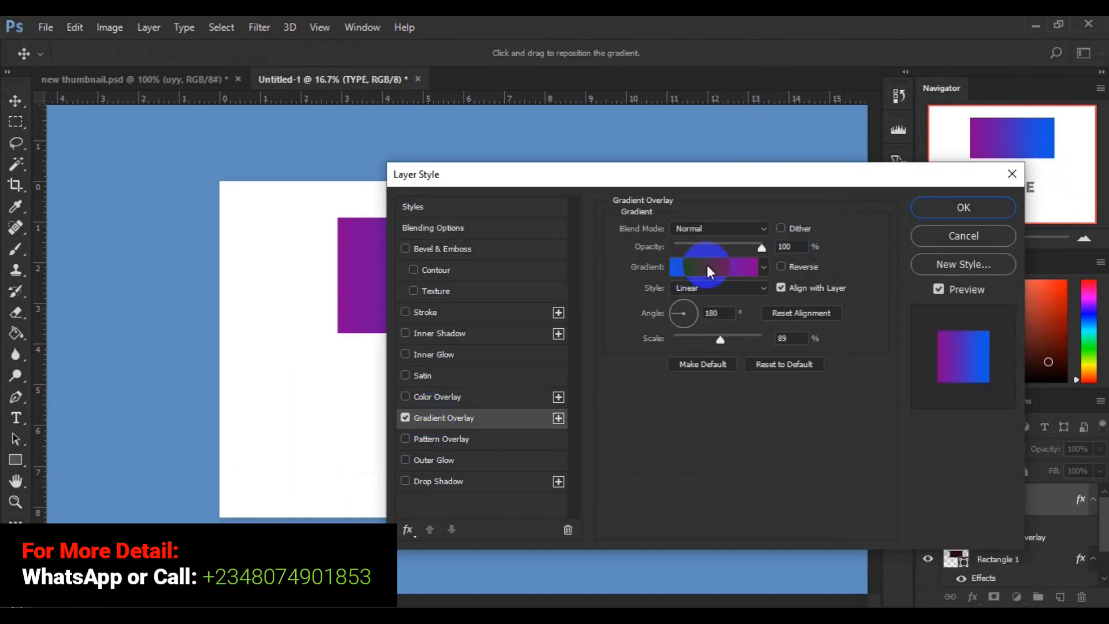
left_click(708, 267)
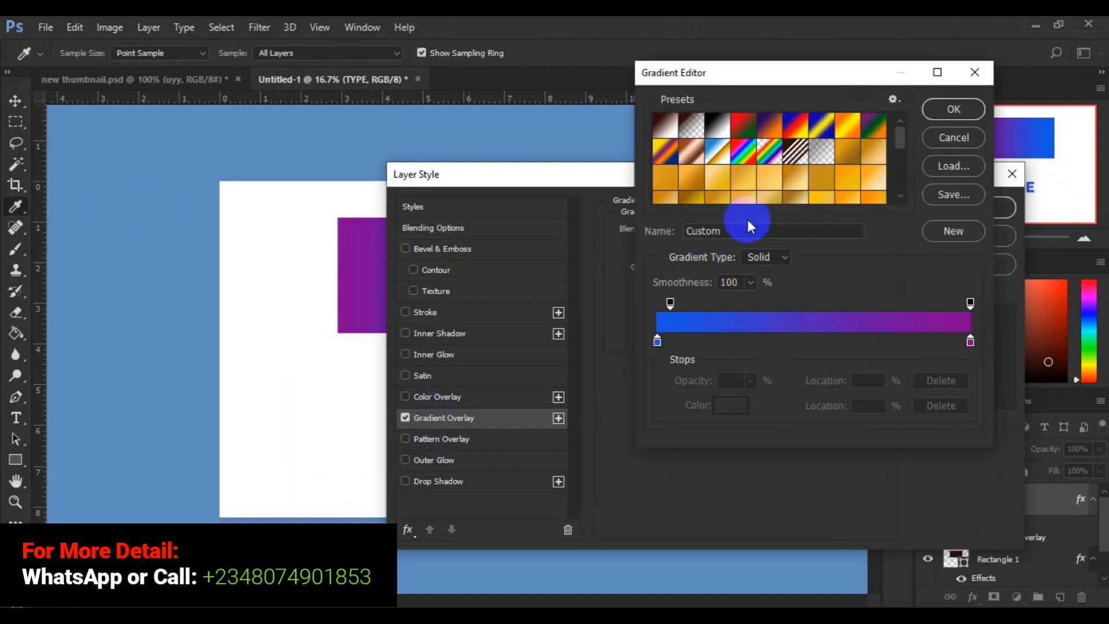
scroll(900, 184, "down", 5)
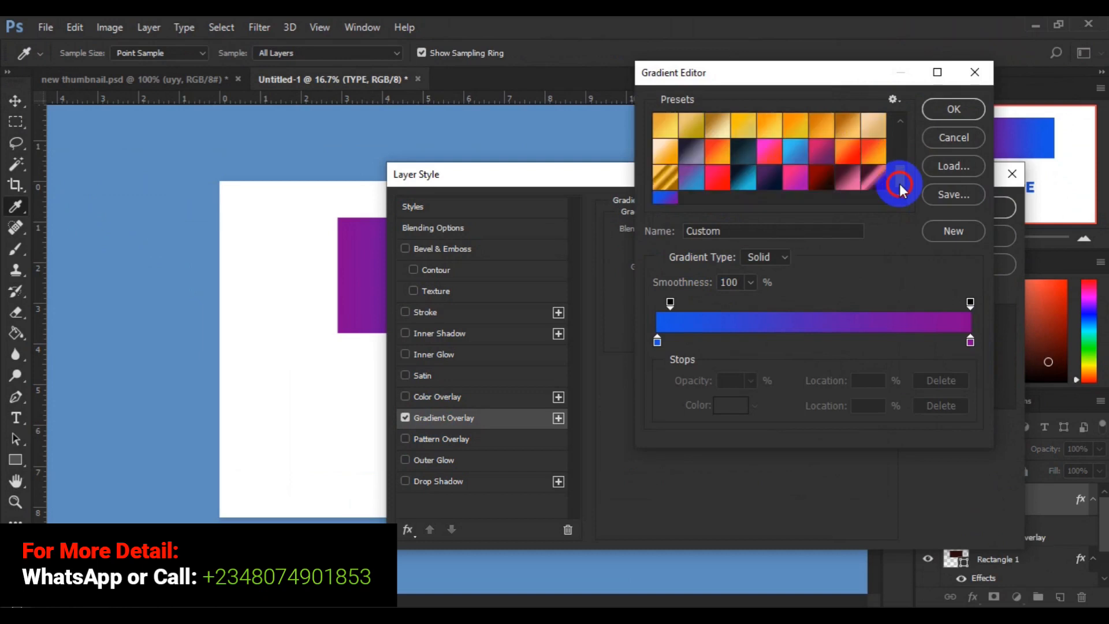
left_click(696, 184)
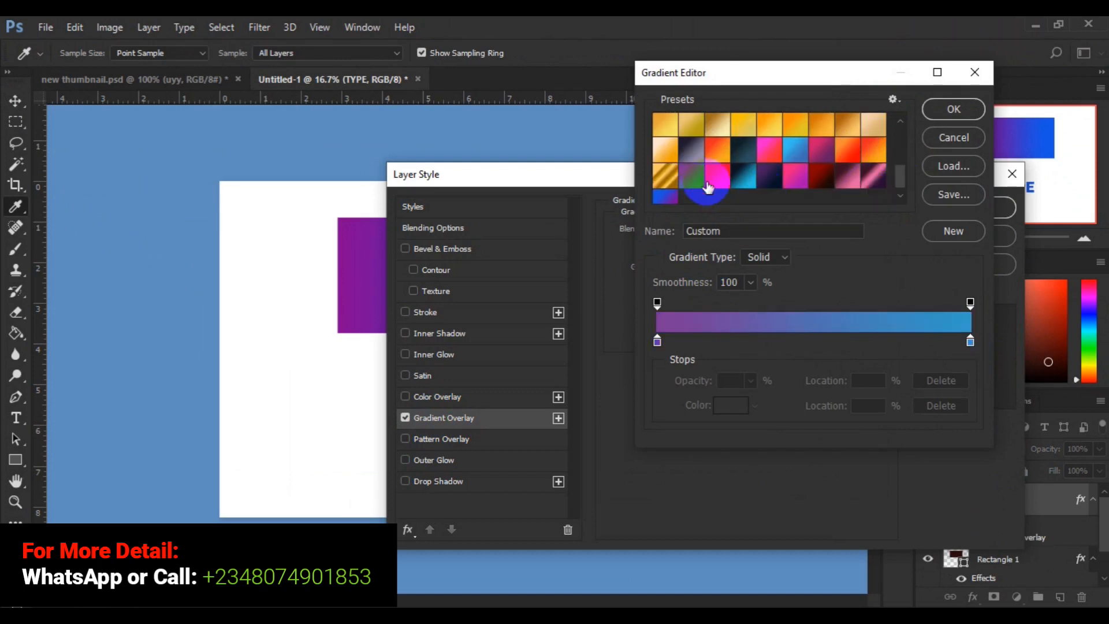
left_click(671, 179)
left_click(953, 109)
left_click(963, 208)
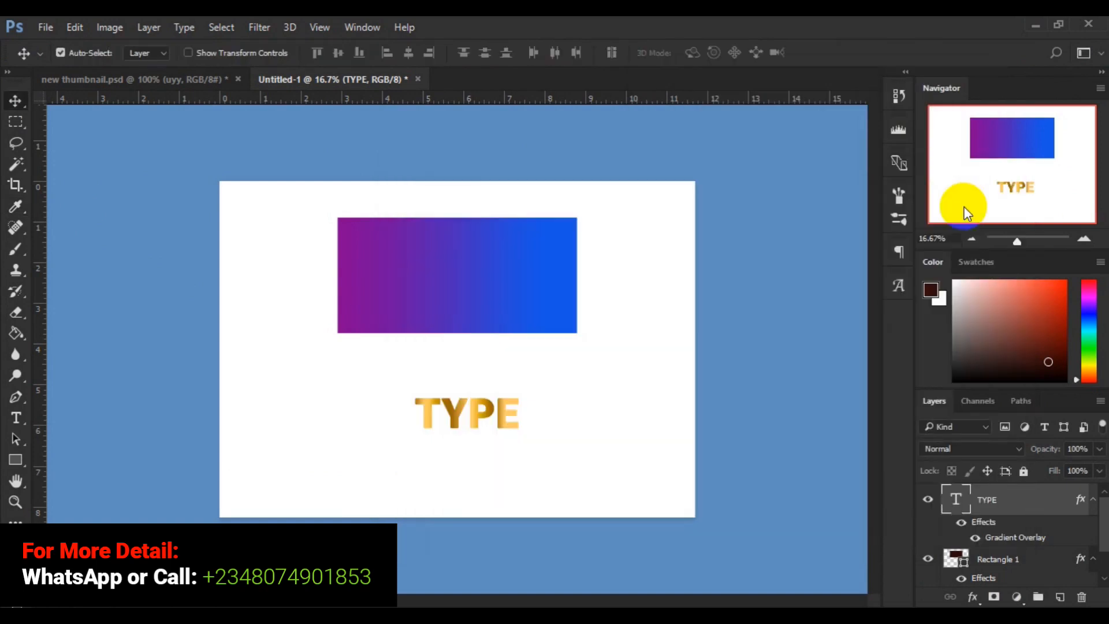
Change the TYPE text's gradient overlay to the saved blue-to-purple preset and apply the layer style.
right_click(988, 496)
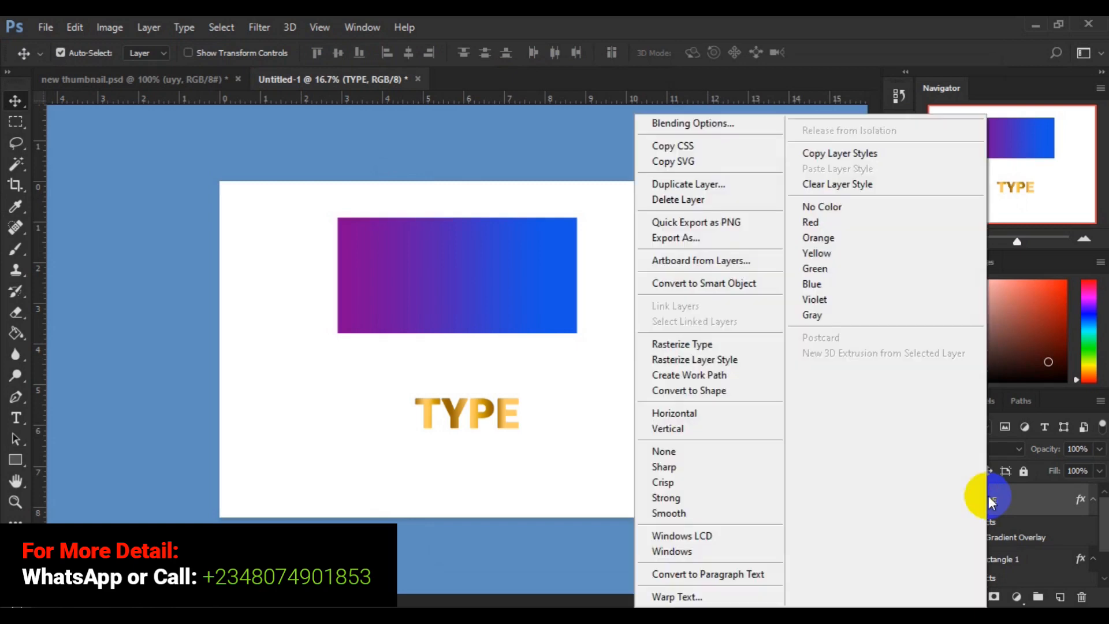
left_click(688, 130)
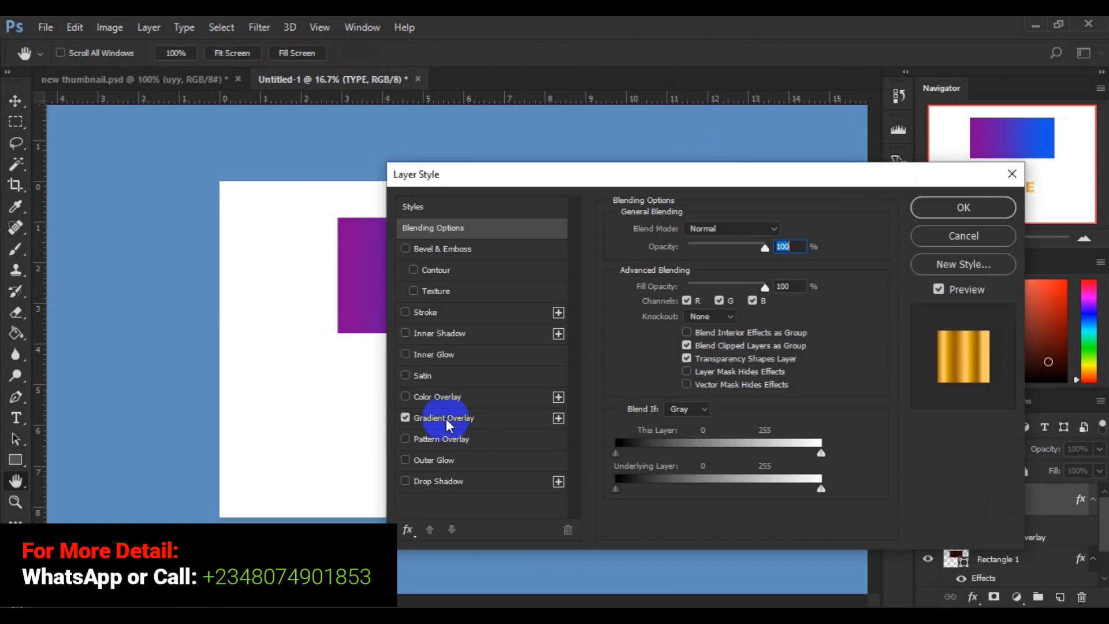
left_click(446, 419)
left_click(746, 266)
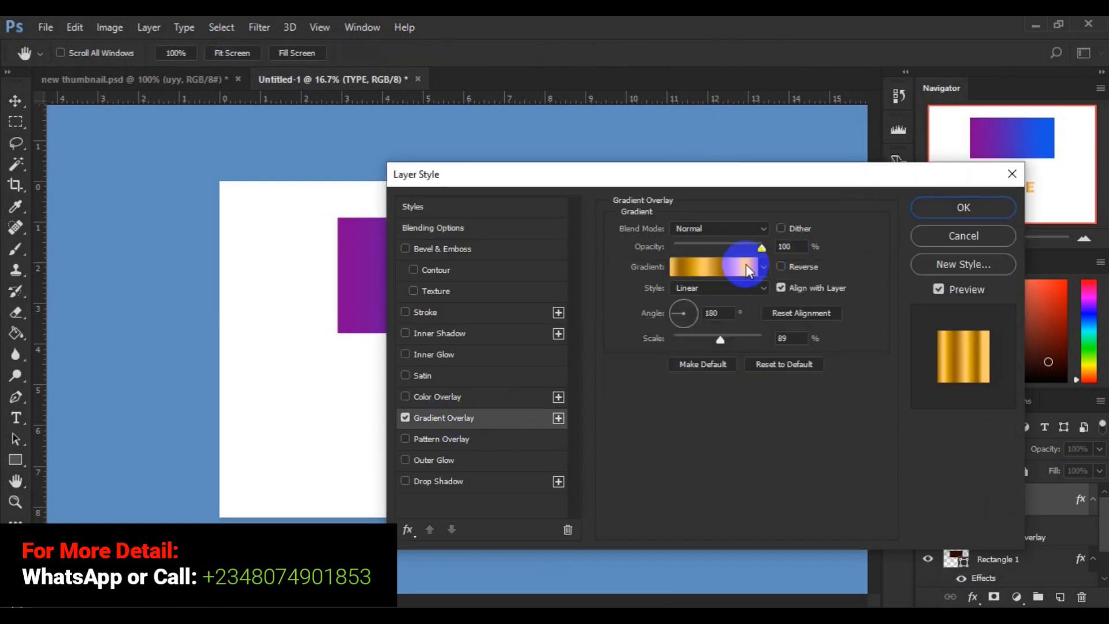
left_click(738, 268)
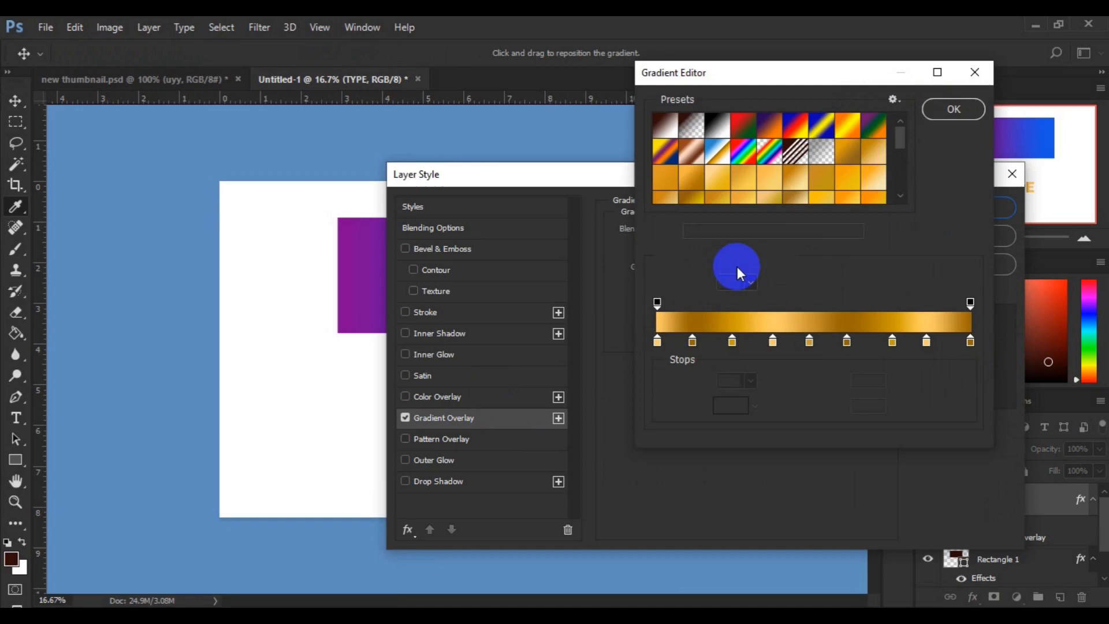
left_click(860, 168)
left_click(903, 189)
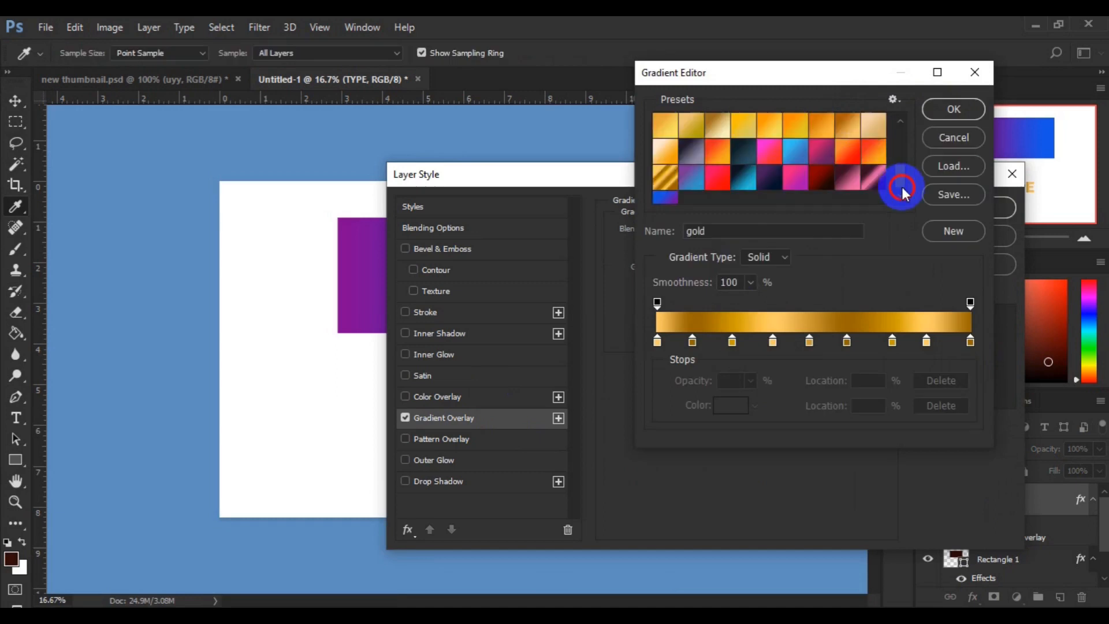
left_click(667, 200)
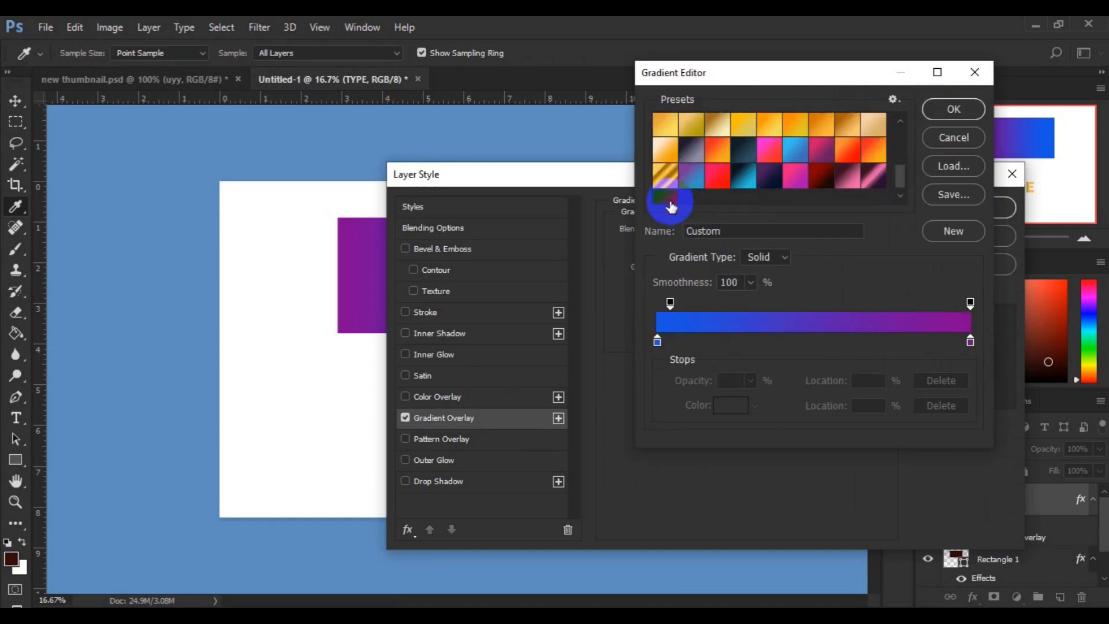
left_click(948, 107)
left_click(956, 203)
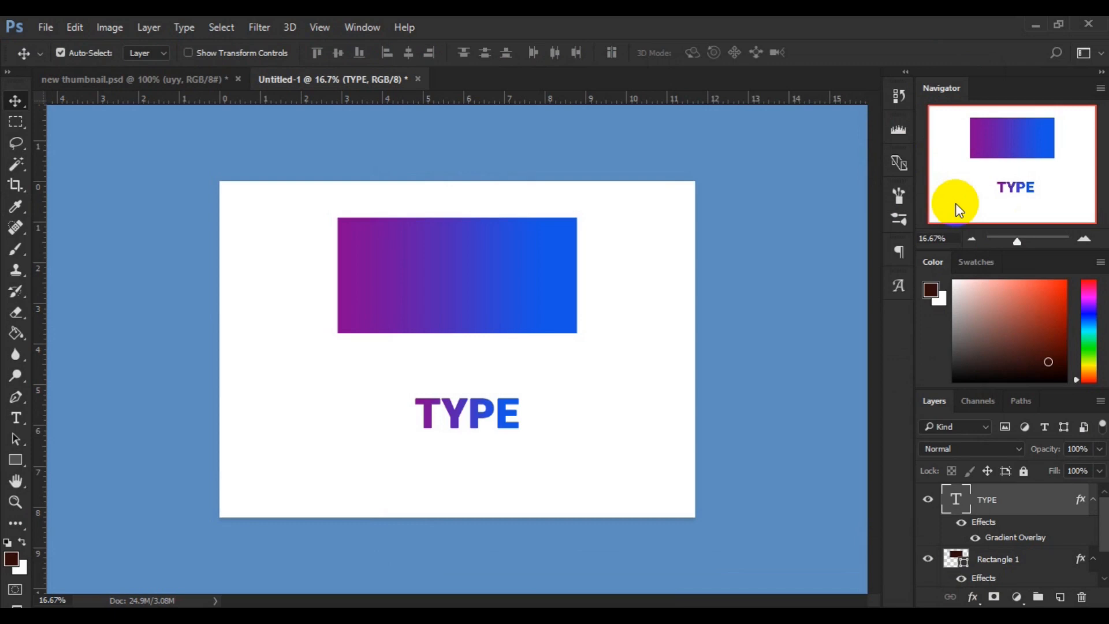
Draw a hexagon about 1091 by 1246 px with the Polygon tool, overlapping the canvas's left edge.
left_click(11, 462)
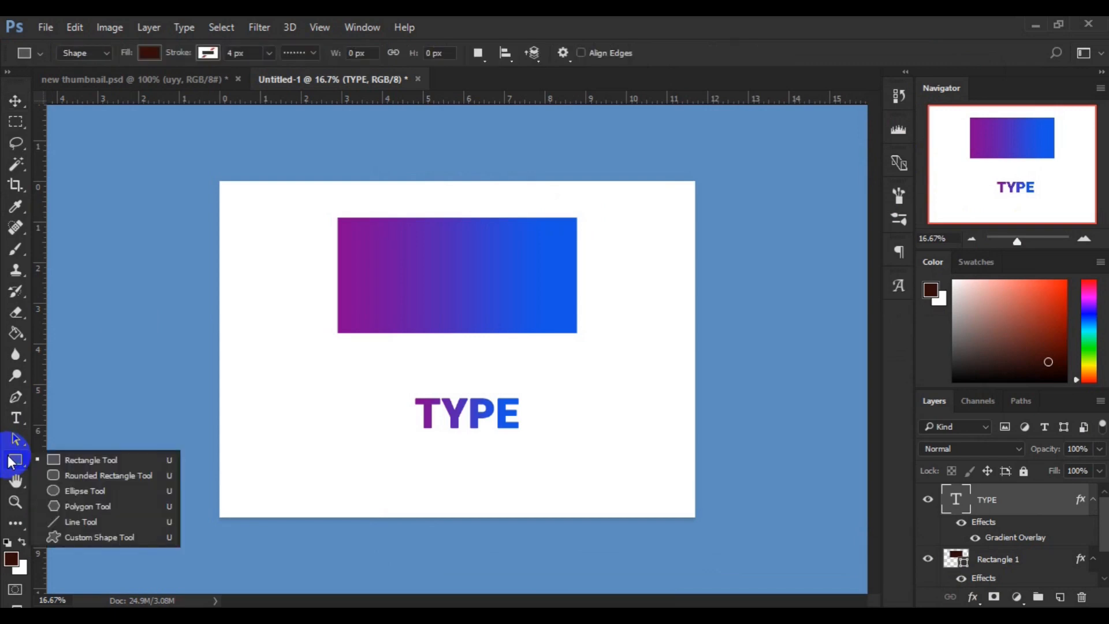
left_click(88, 503)
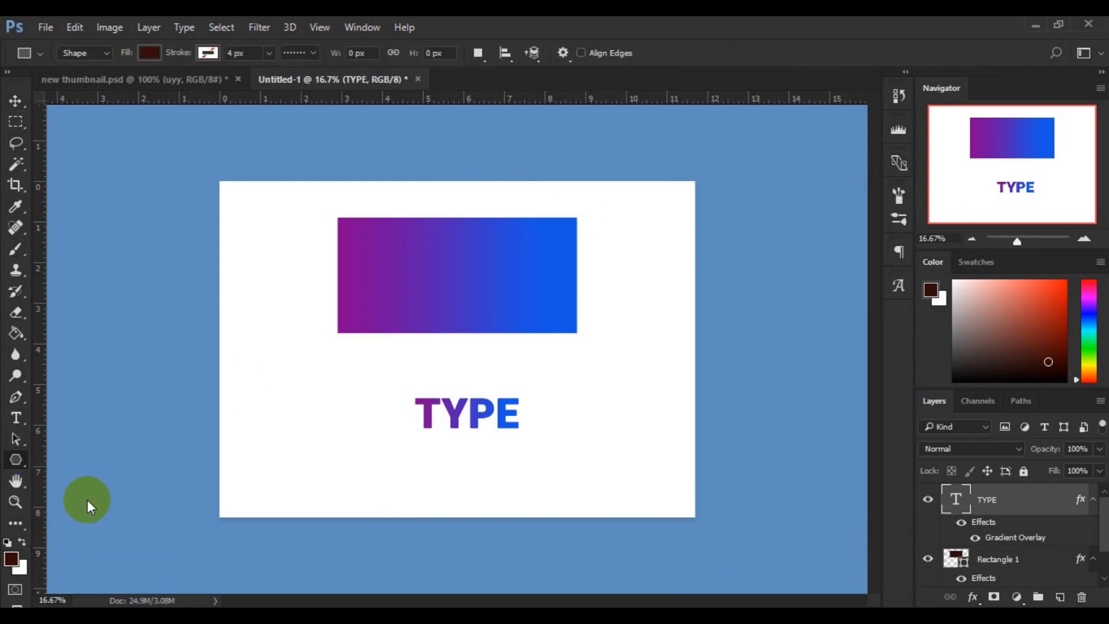
left_click(260, 358)
left_click_drag(260, 358, 261, 272)
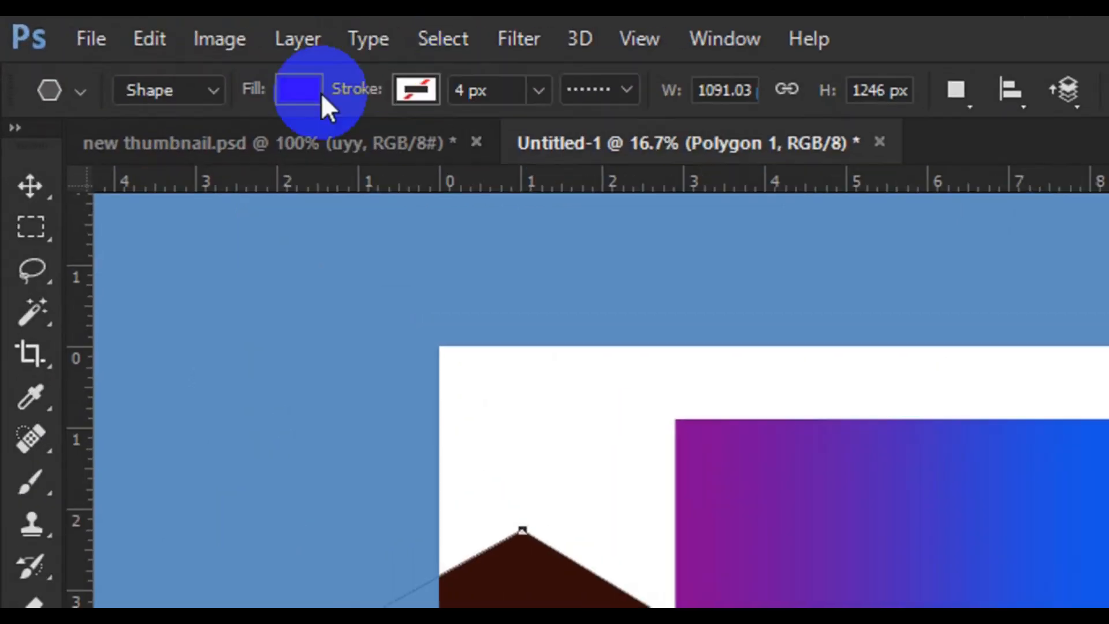
Fill the hexagon with the saved blue-to-purple gradient preset.
left_click(310, 83)
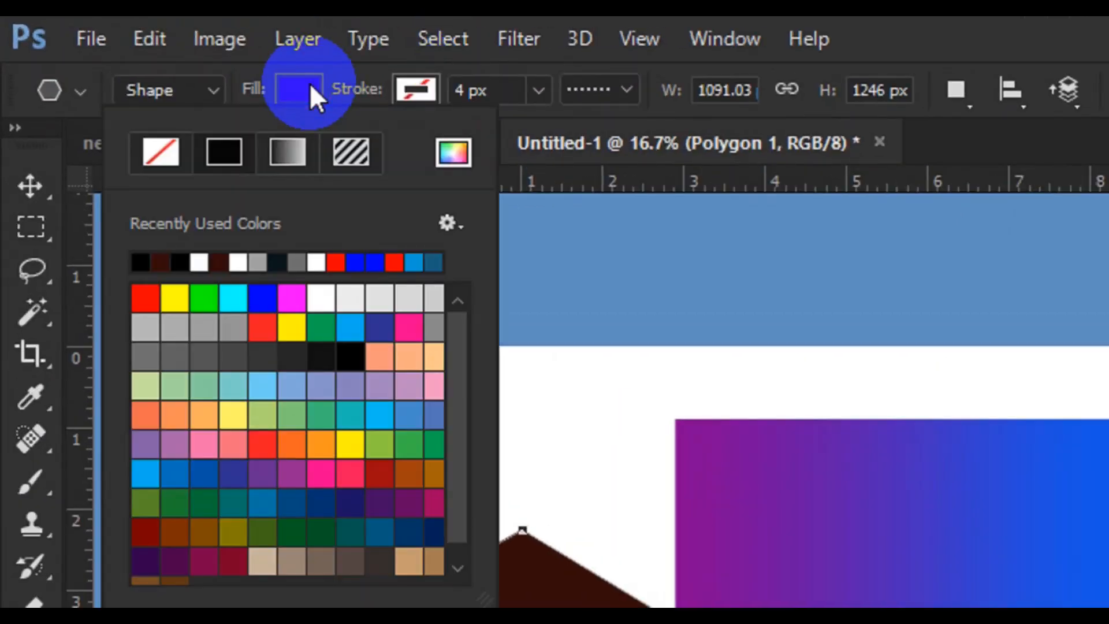
left_click(285, 156)
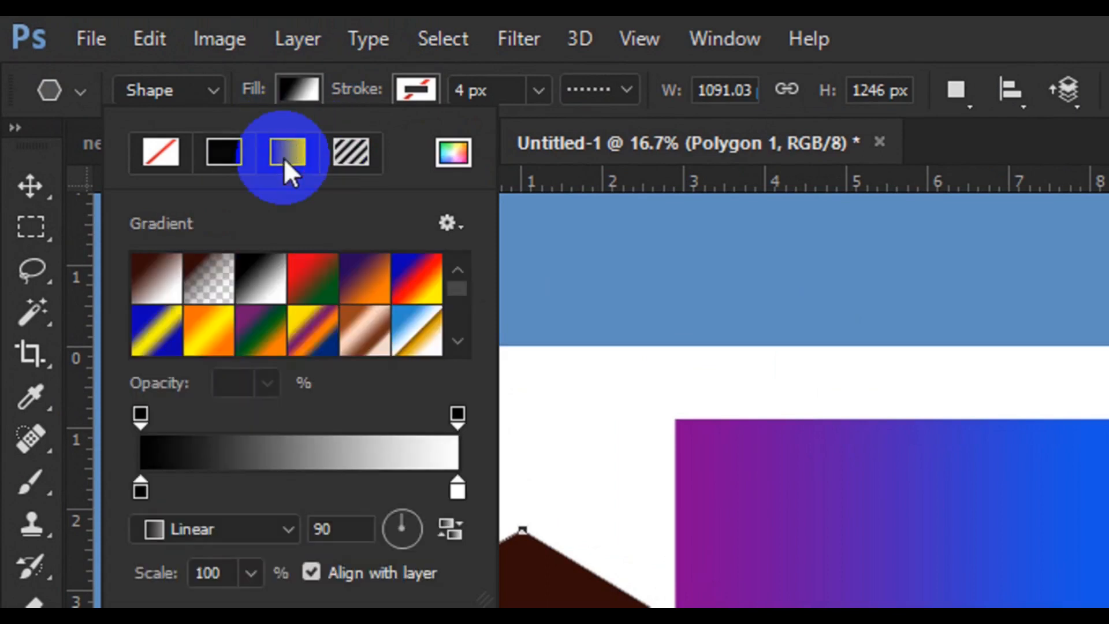
left_click(468, 341)
left_click(468, 341)
left_click(468, 341)
left_click(465, 340)
left_click(466, 341)
left_click(463, 342)
left_click(462, 342)
left_click(463, 342)
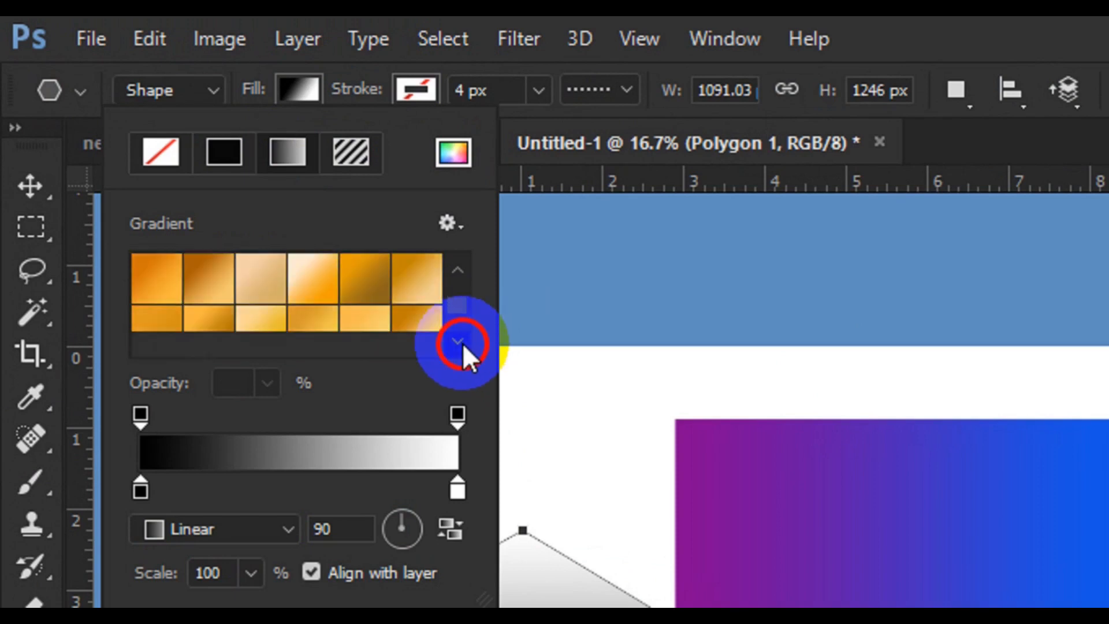
left_click(462, 342)
left_click(462, 342)
left_click(463, 342)
left_click(462, 342)
left_click(462, 342)
left_click(463, 342)
left_click(462, 342)
left_click(462, 342)
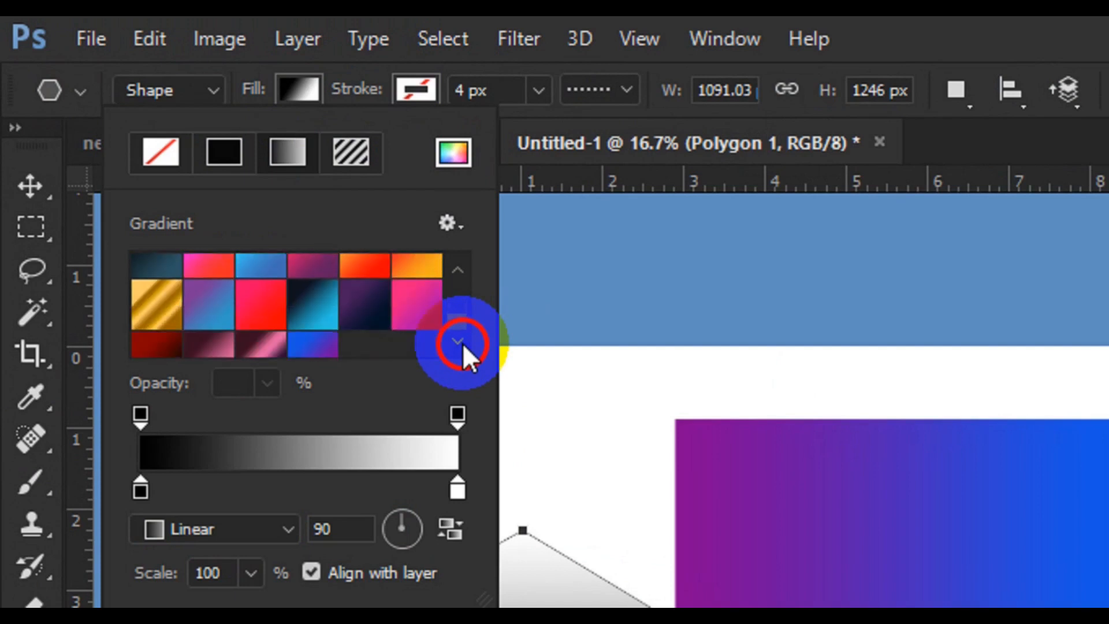
left_click(462, 342)
left_click(323, 352)
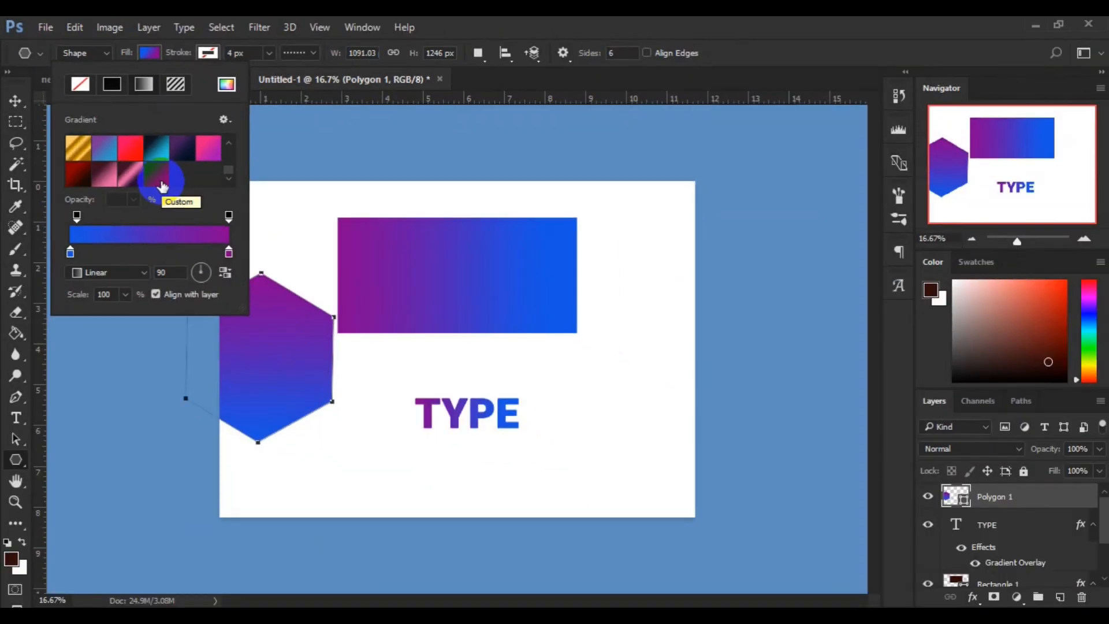
Set the hexagon's gradient scale to 177% and shift its purple color stop slightly inward.
left_click(162, 273)
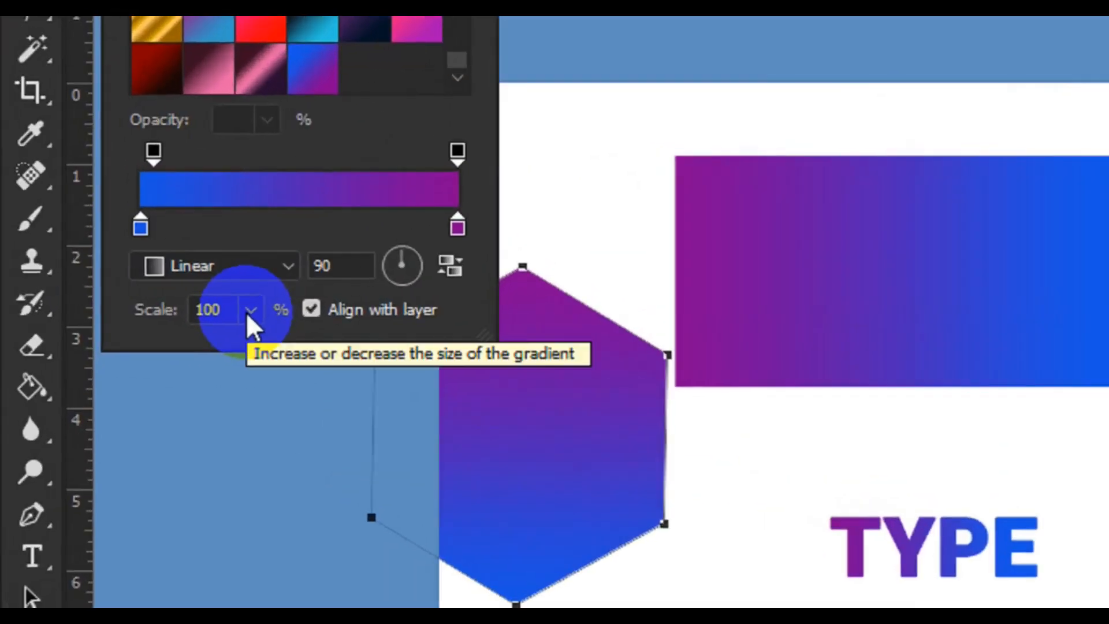
left_click(165, 300)
left_click_drag(252, 342, 262, 343)
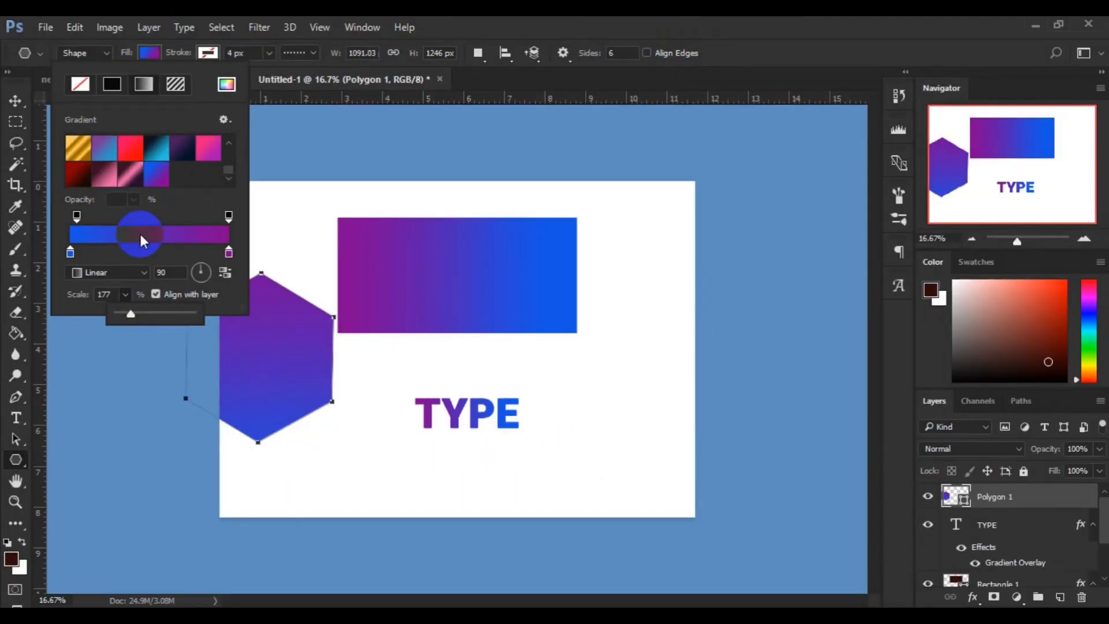
left_click(229, 253)
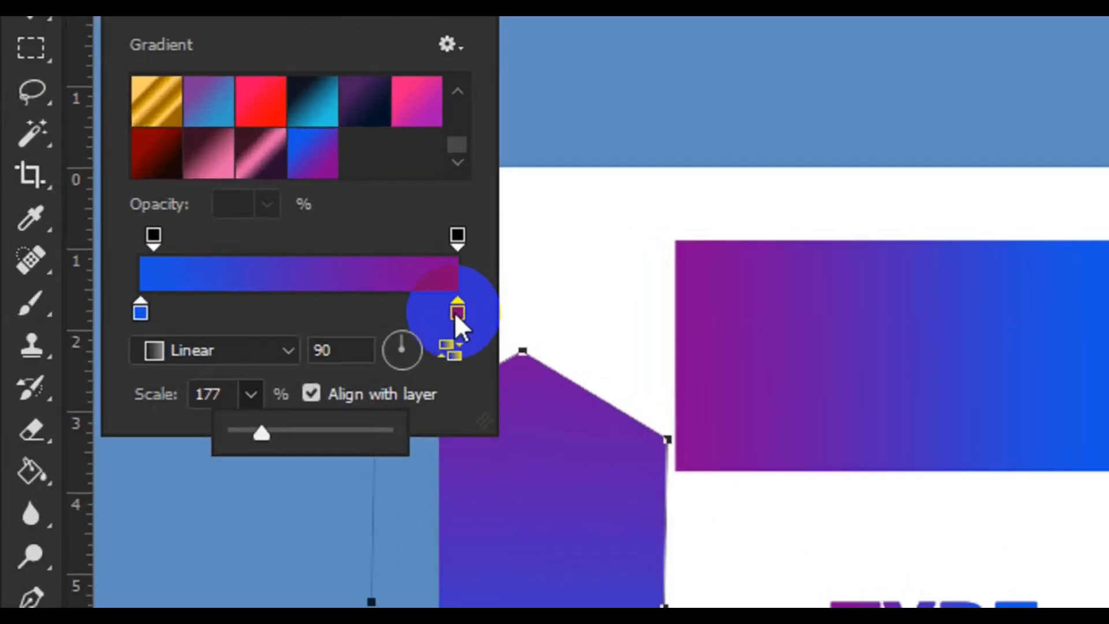
double_click(364, 289)
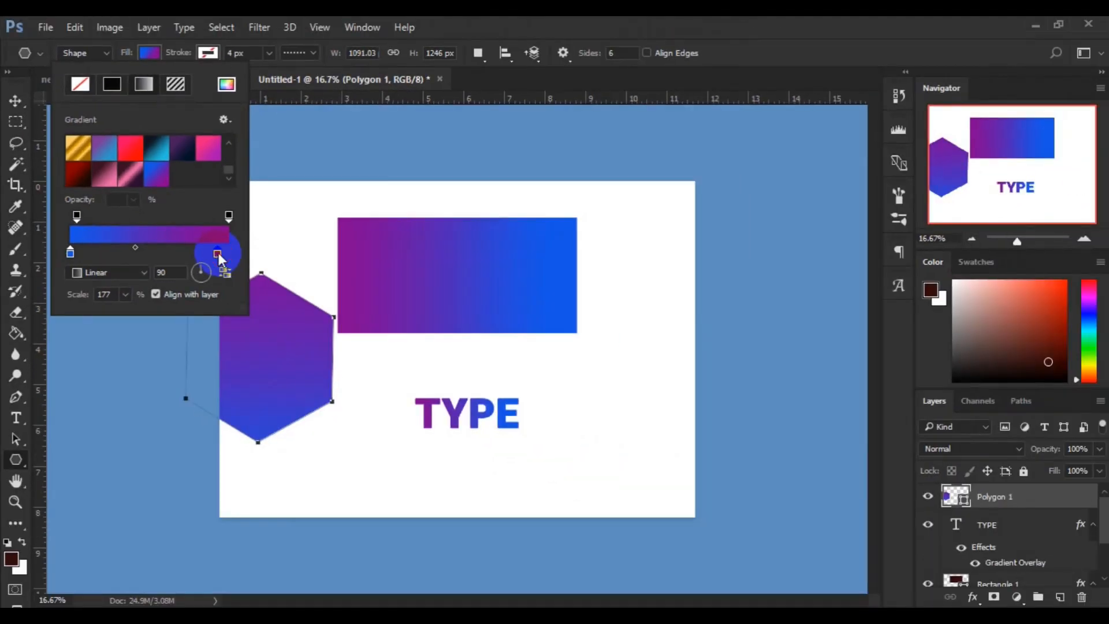
Move the hexagon fully onto the canvas, into its lower-left corner beside the TYPE text.
left_click(14, 103)
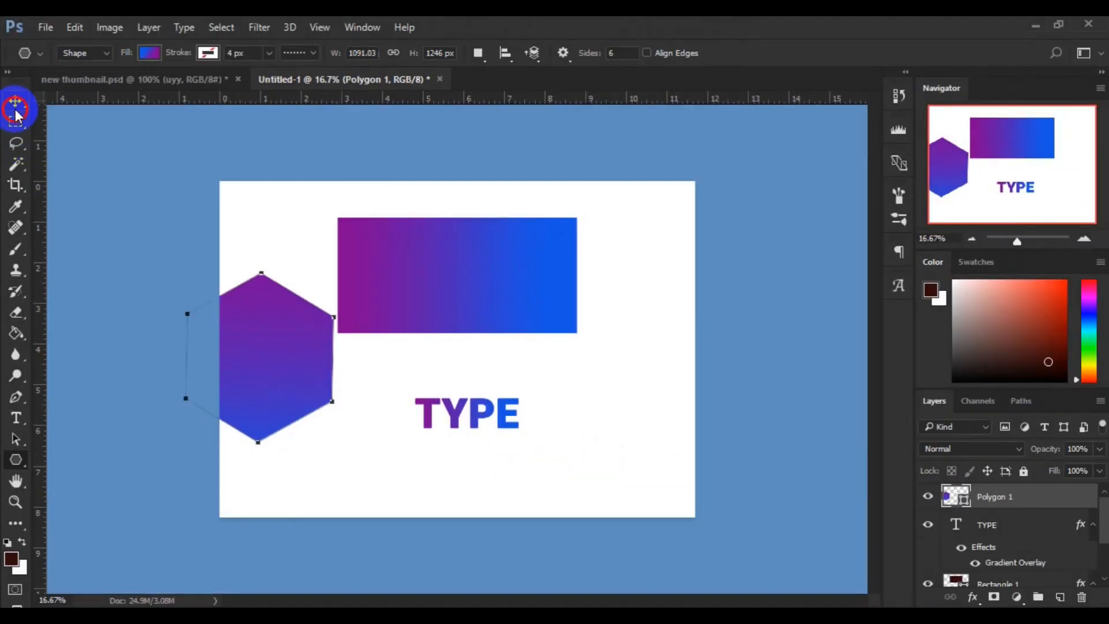
left_click_drag(281, 365, 312, 438)
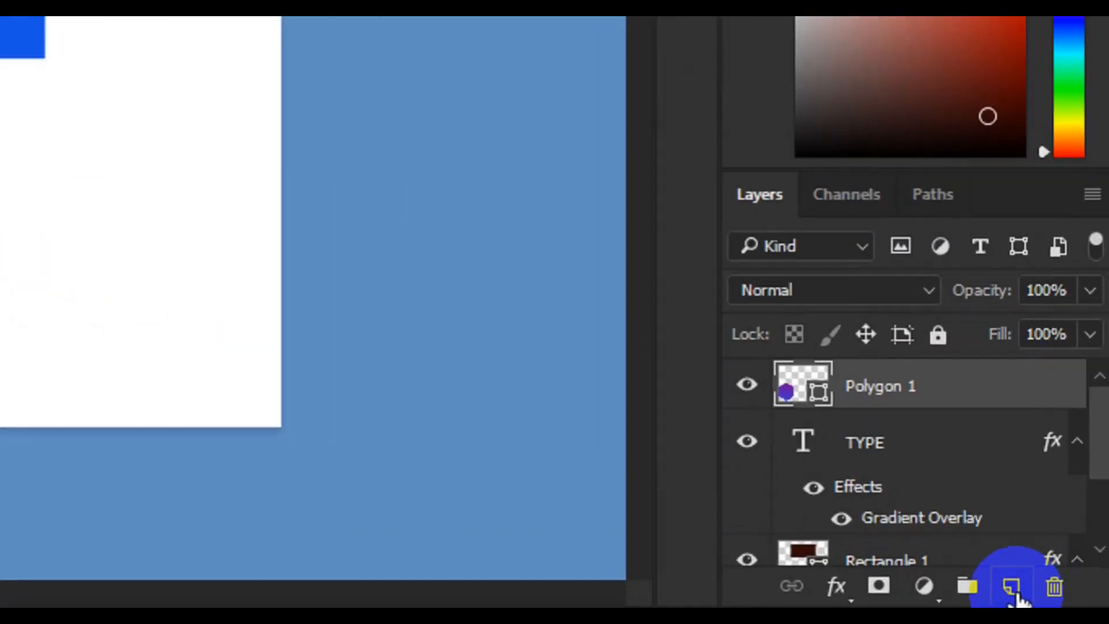
Add a new layer and draw a rectangle about 1650 by 385 px just below the TYPE text.
left_click(1060, 597)
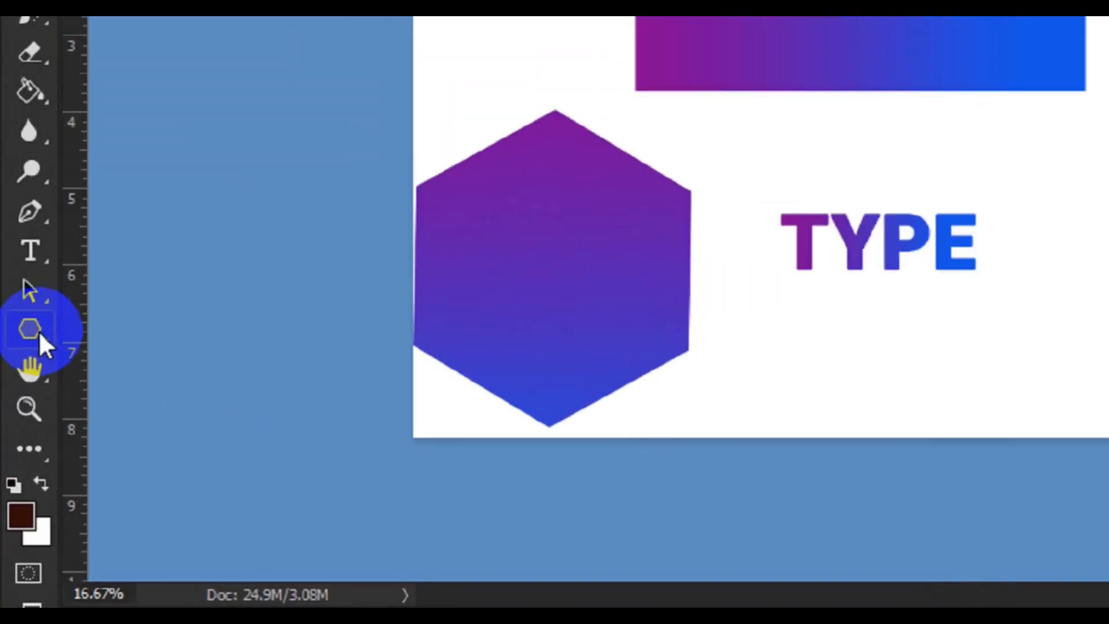
right_click(39, 335)
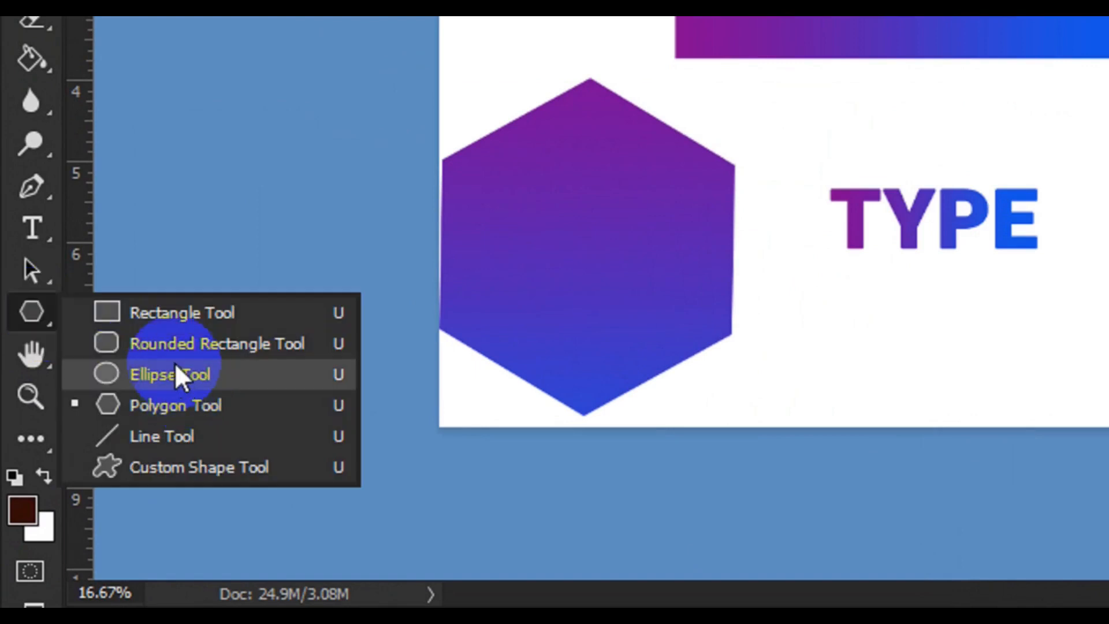
left_click(171, 320)
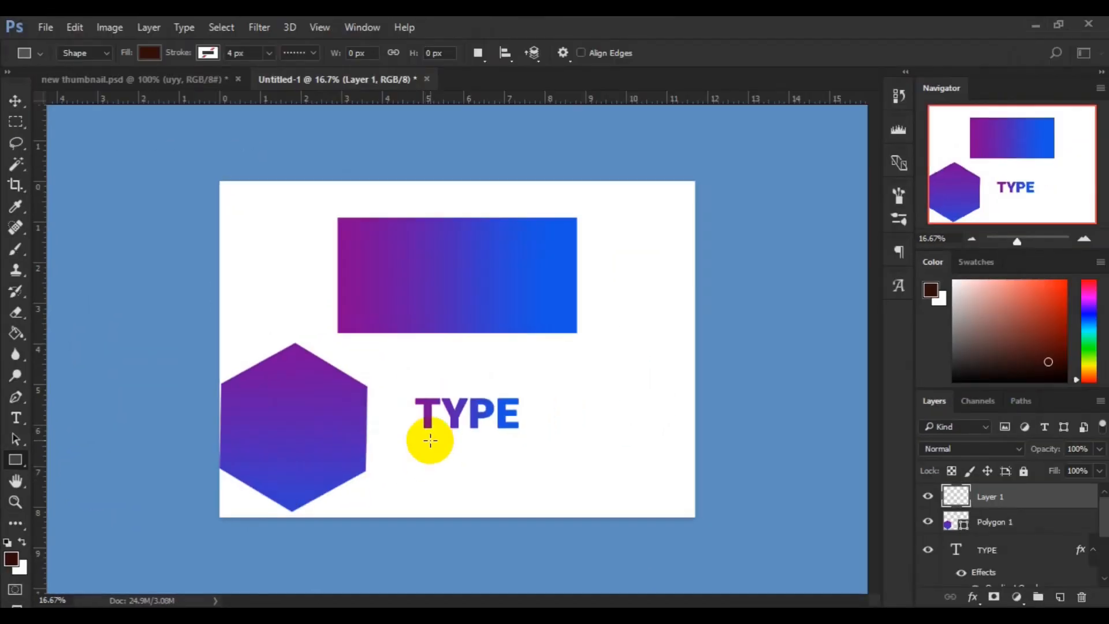
left_click_drag(459, 430, 654, 492)
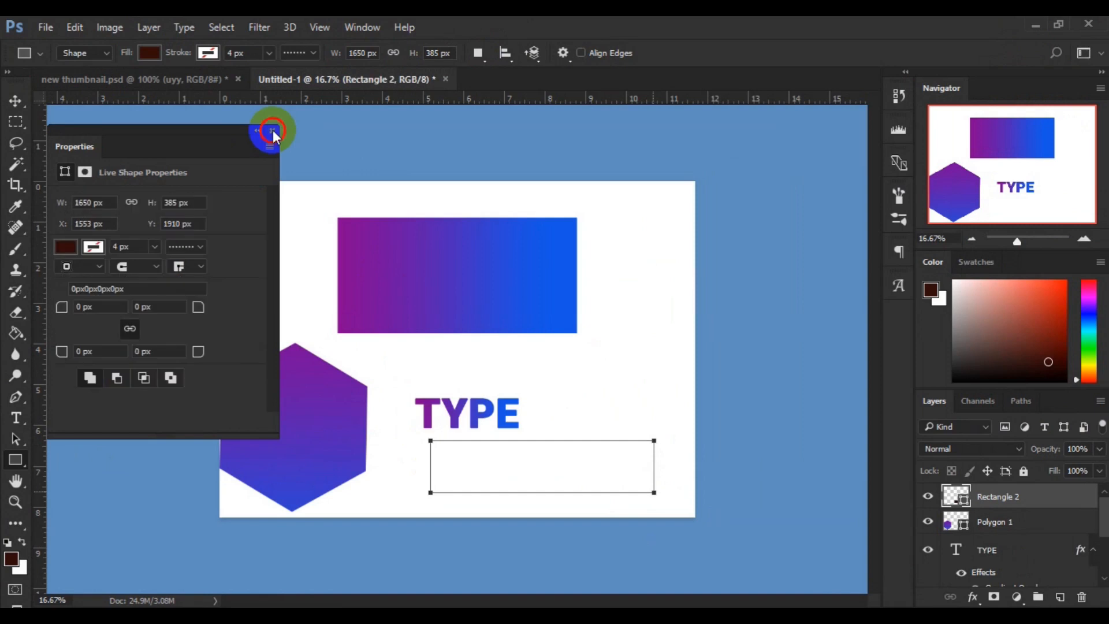
left_click(273, 130)
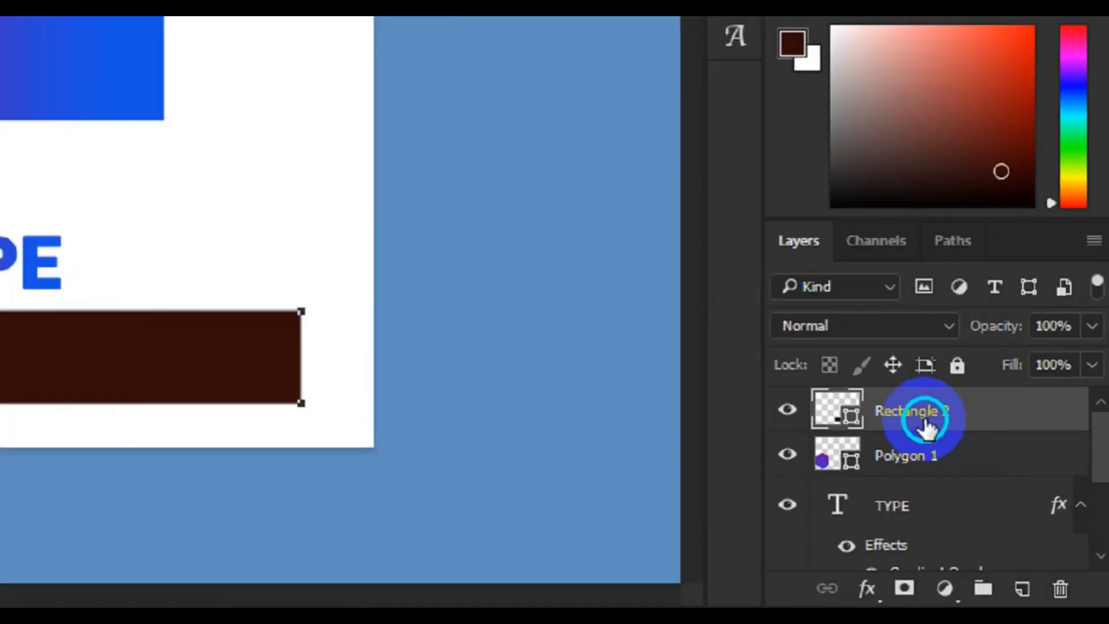
Add a blue-to-purple gradient overlay to the rectangle below the TYPE text.
right_click(995, 499)
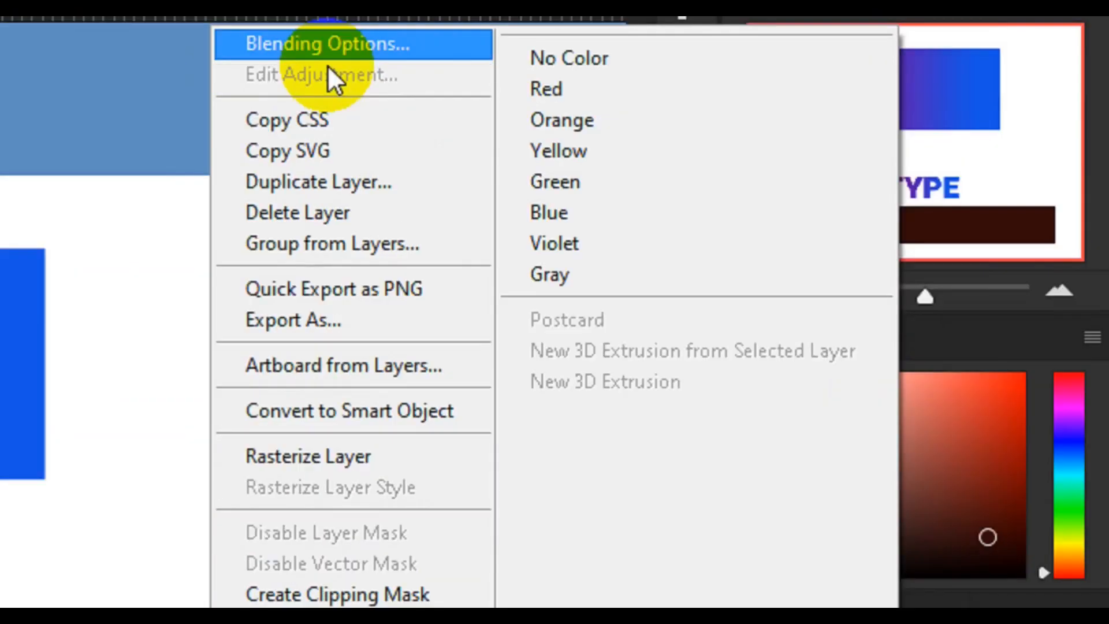
left_click(326, 111)
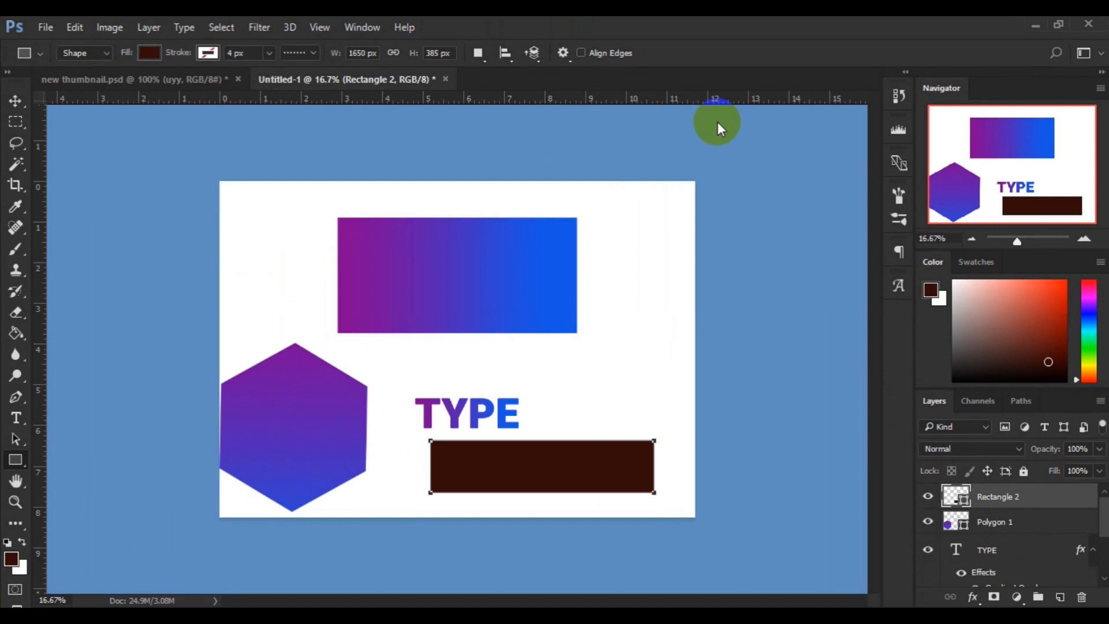
key("space")
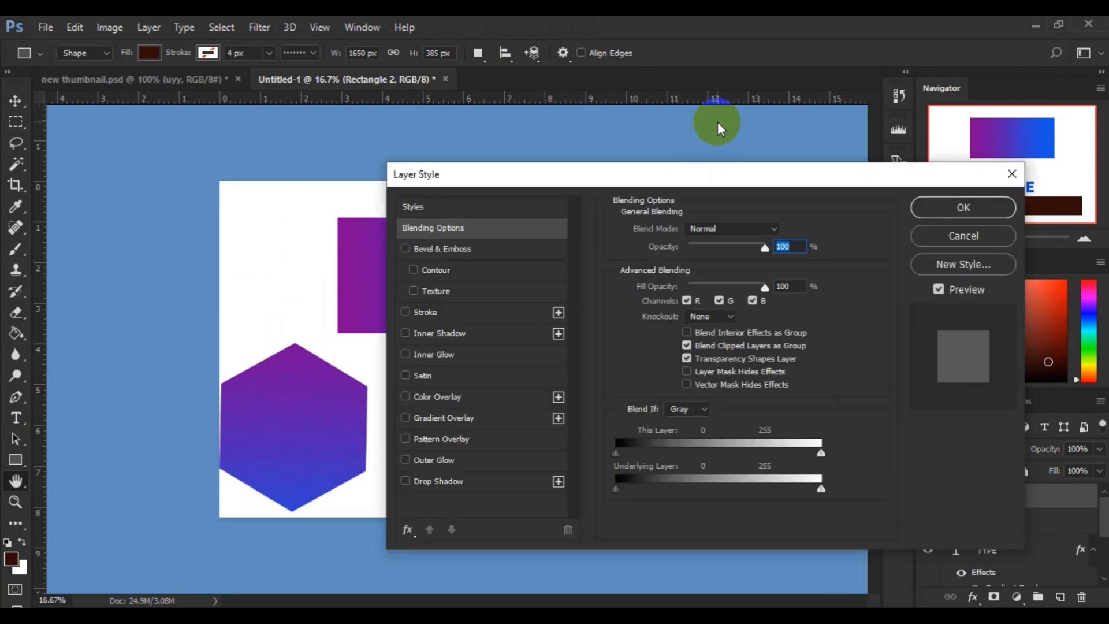
left_click_drag(716, 174, 882, 33)
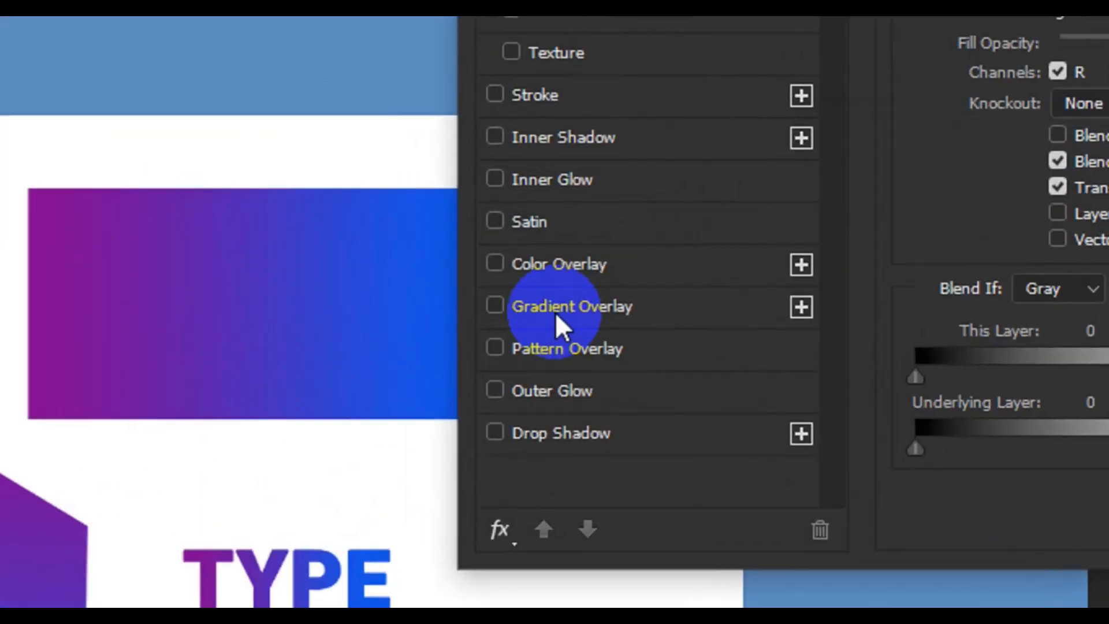
left_click(556, 317)
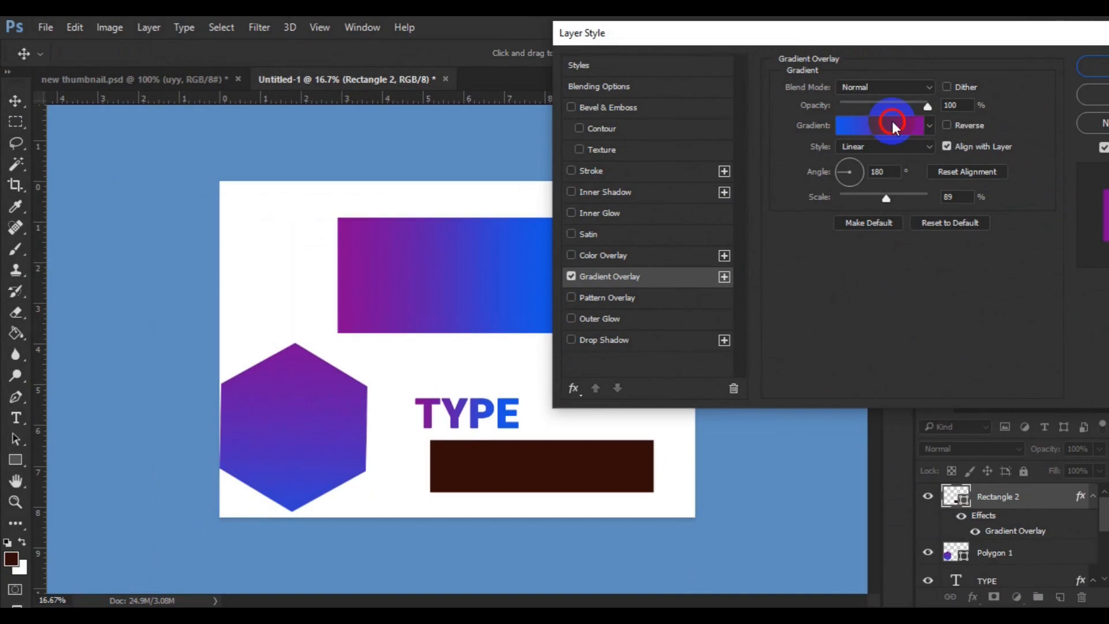
Open the overlay's gradient for editing and move its blue color stop to 4%.
left_click(892, 123)
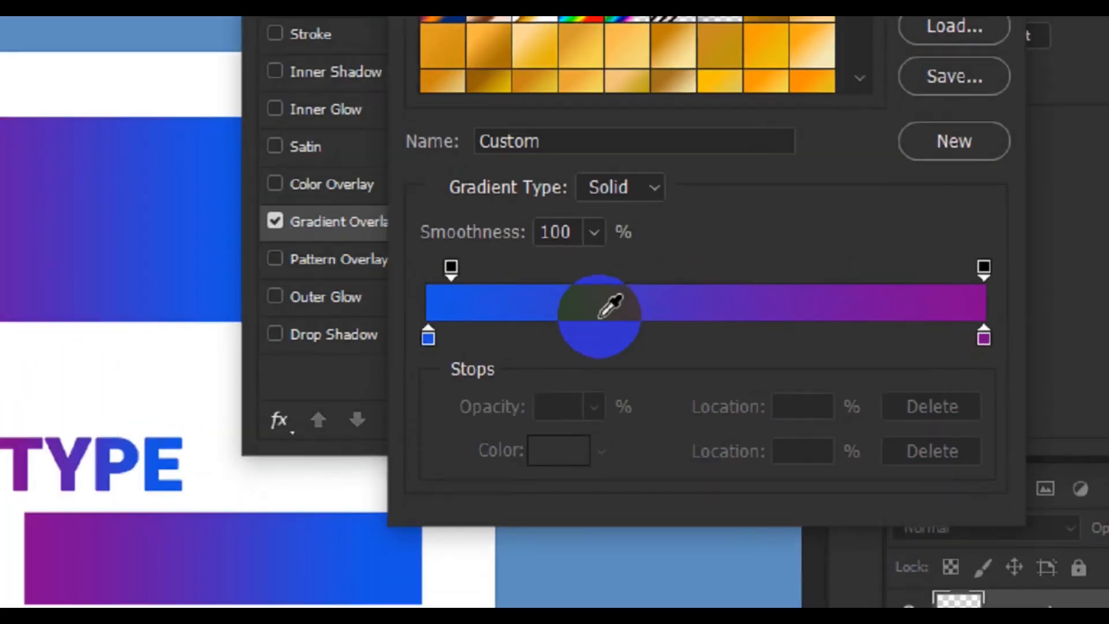
left_click(658, 342)
left_click_drag(556, 320, 577, 320)
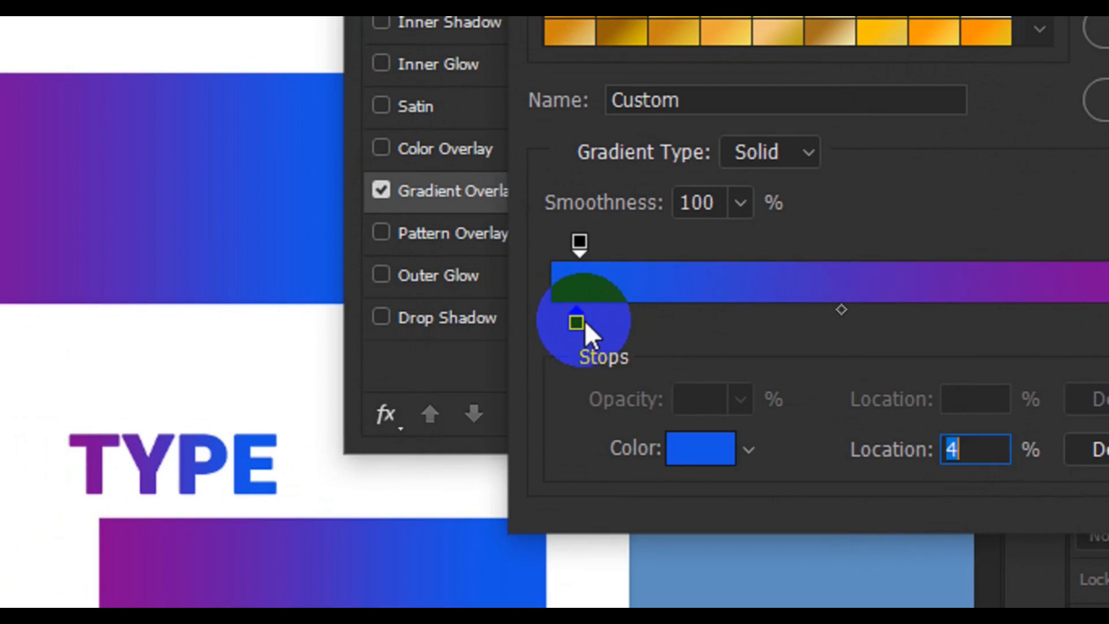
Add a color stop between blue and purple, color it dark purple #4e274e and place it at 36%.
left_click(807, 316)
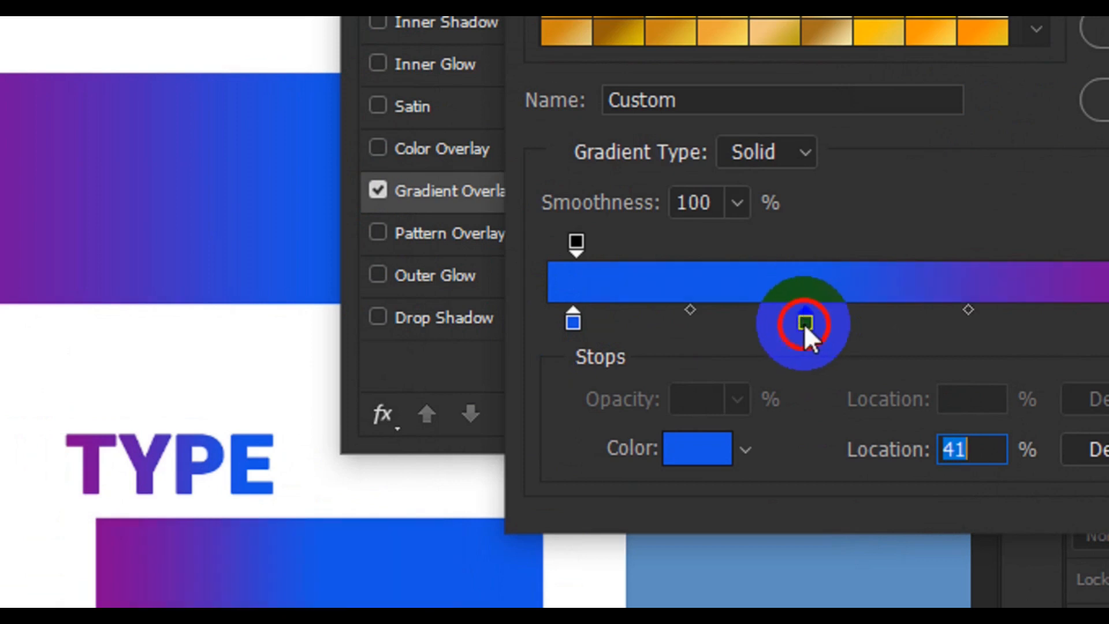
double_click(805, 323)
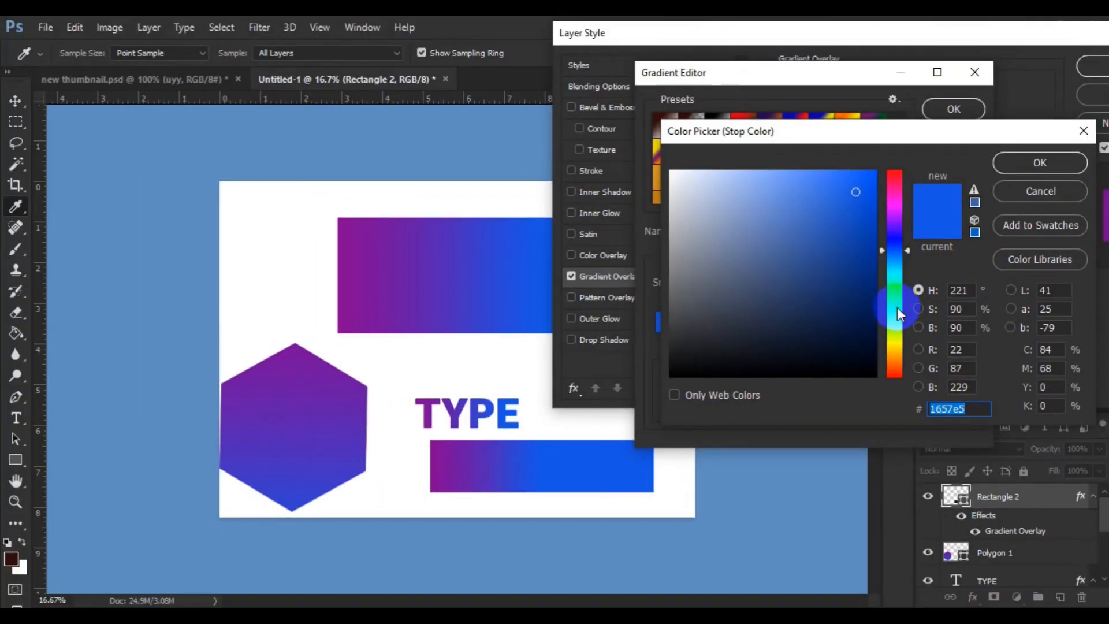
left_click(894, 205)
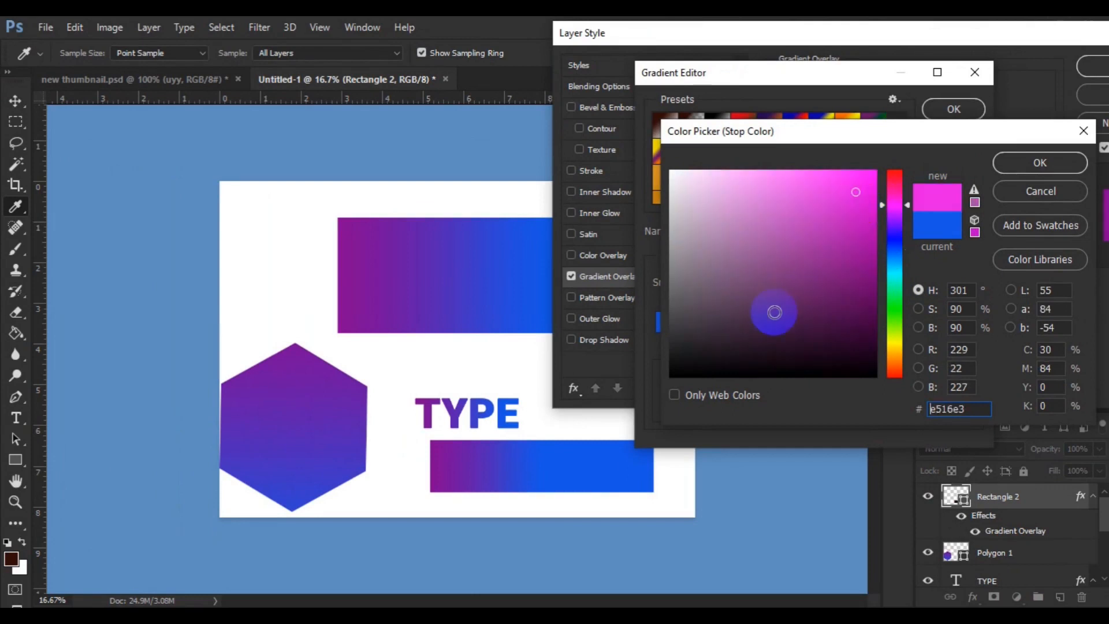
left_click(773, 313)
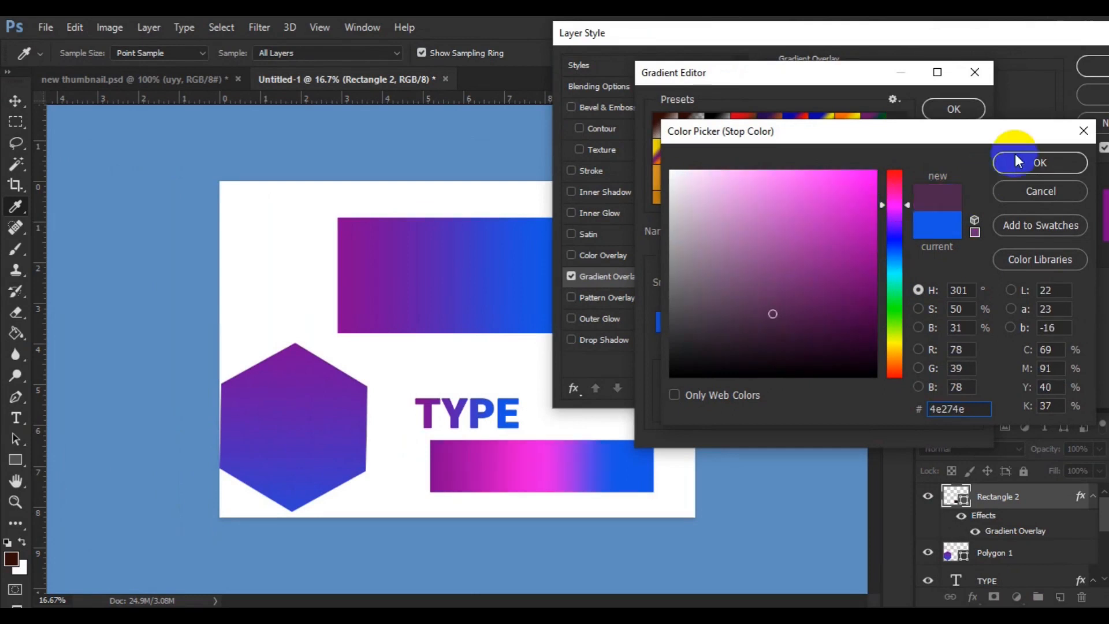
left_click(1038, 162)
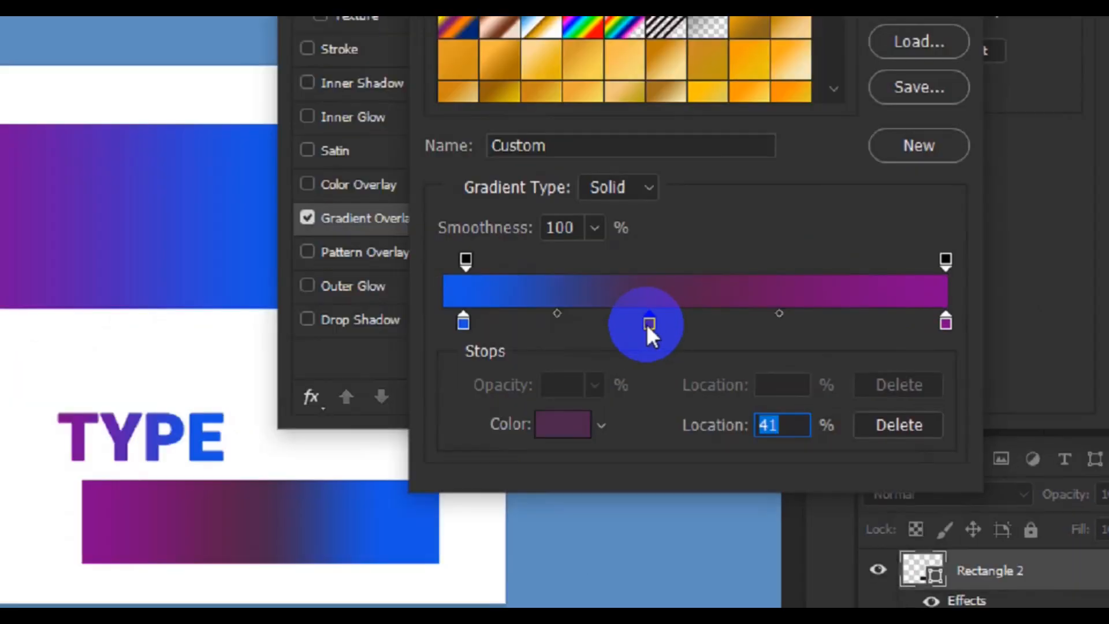
left_click_drag(784, 342, 772, 342)
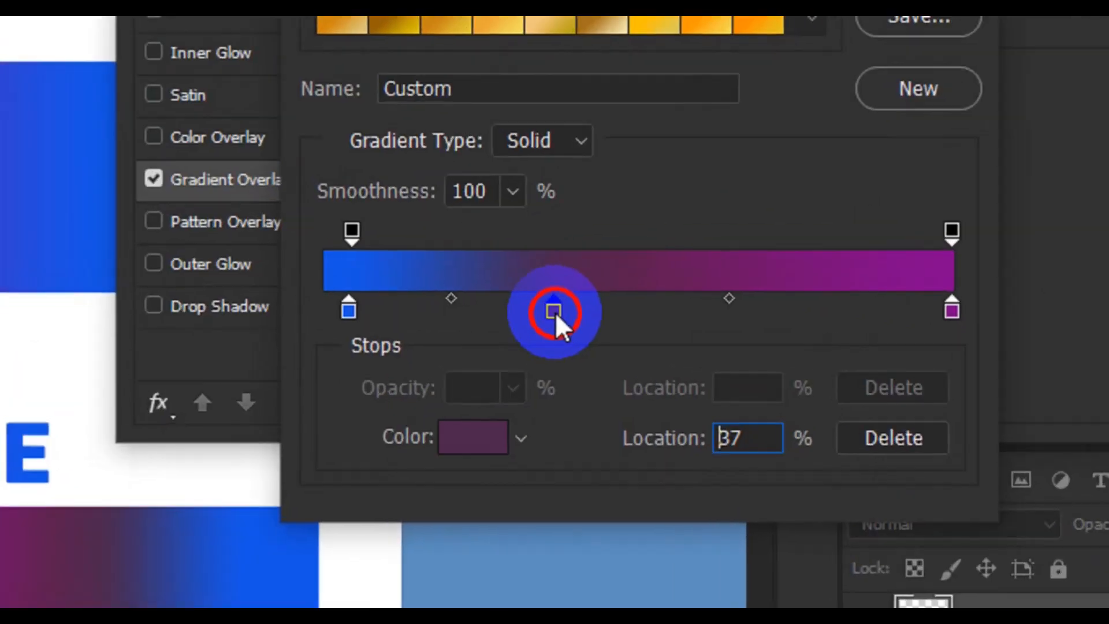
left_click_drag(555, 312, 552, 312)
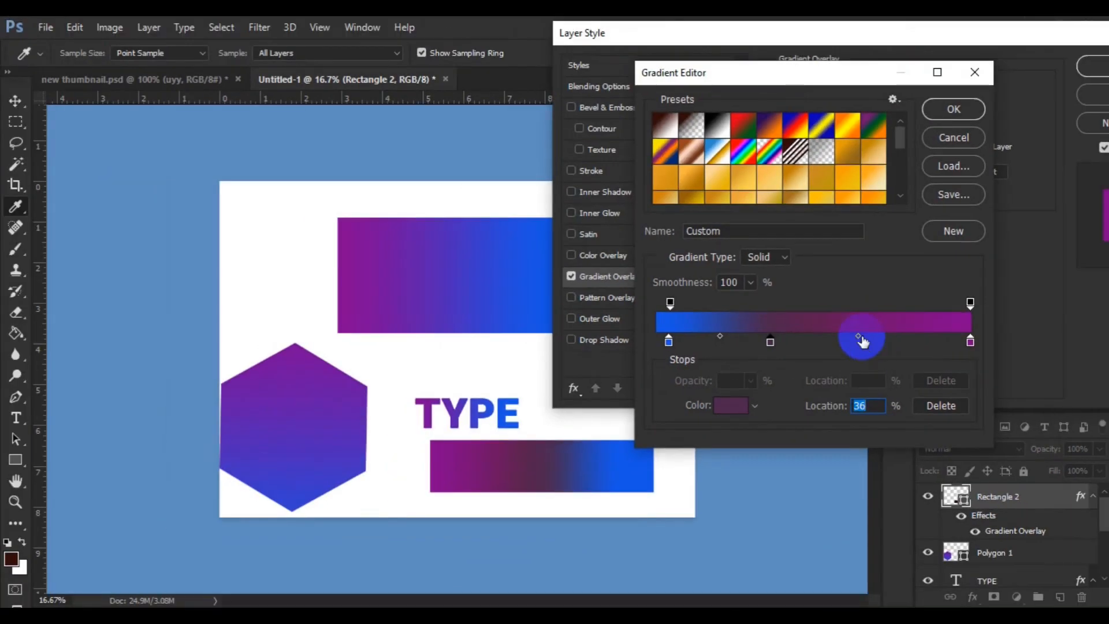
Add a color stop at 69% between the dark purple and purple stops and color it bright orange.
left_click(875, 340)
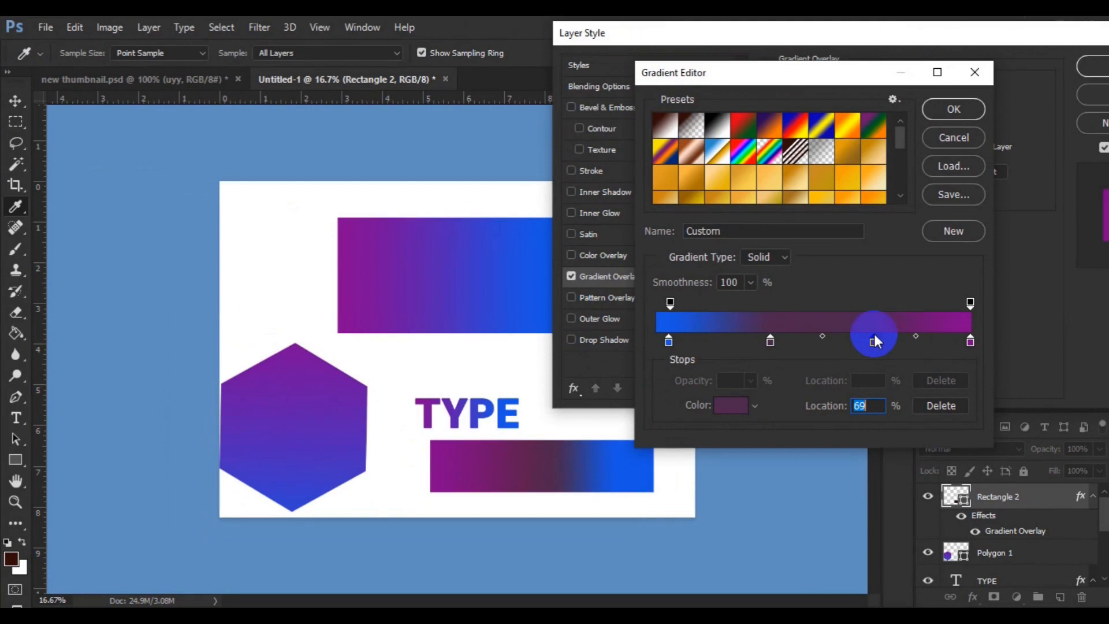
double_click(873, 340)
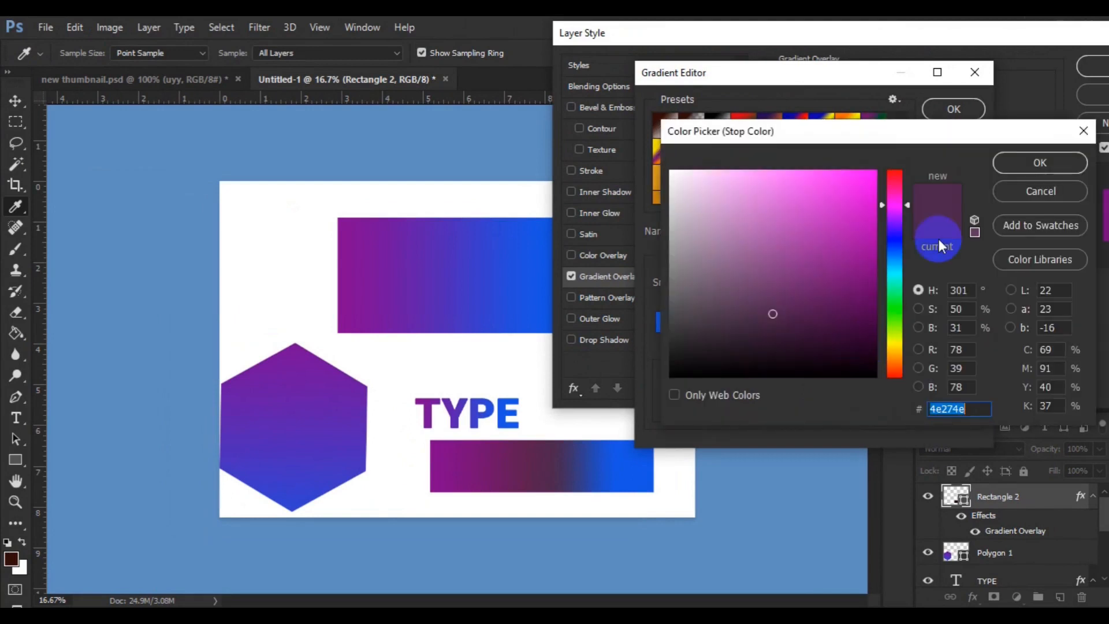
left_click(893, 360)
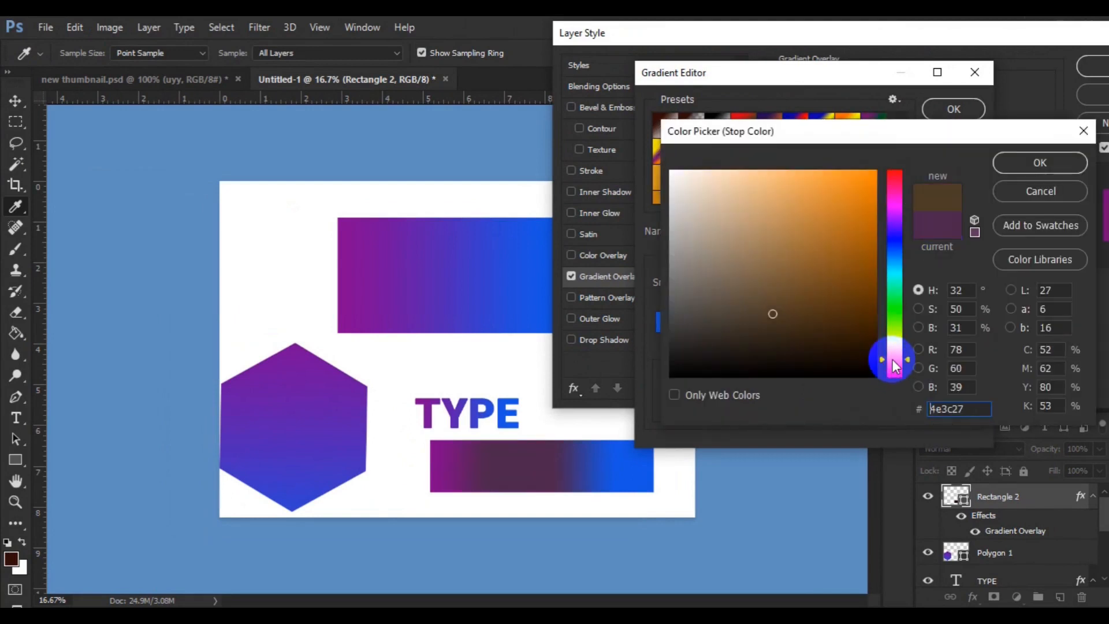
left_click(846, 195)
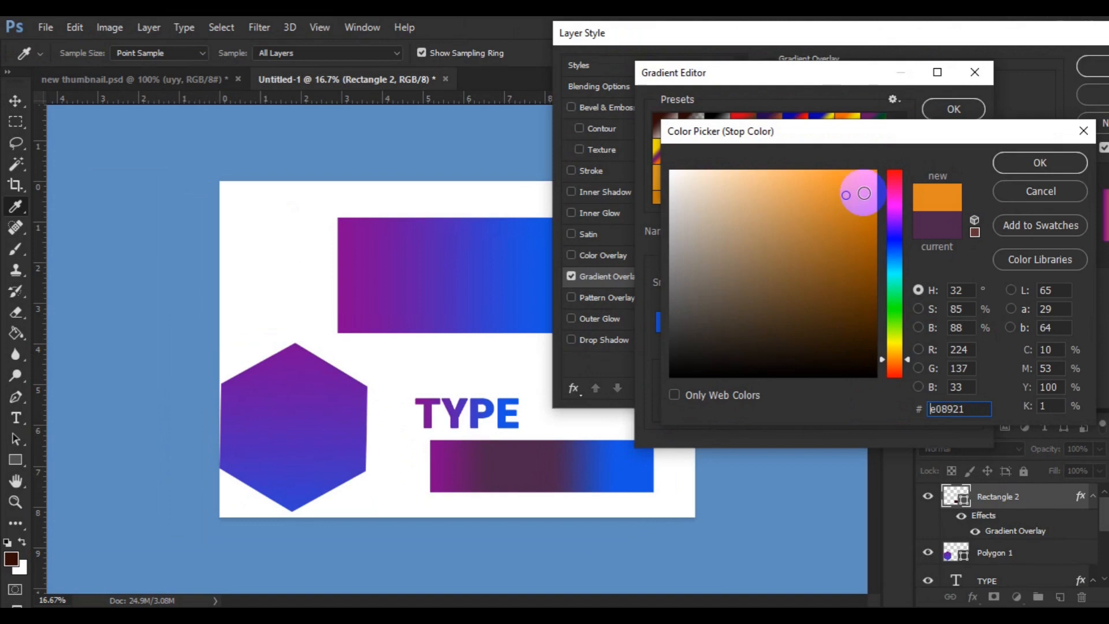
left_click(1037, 164)
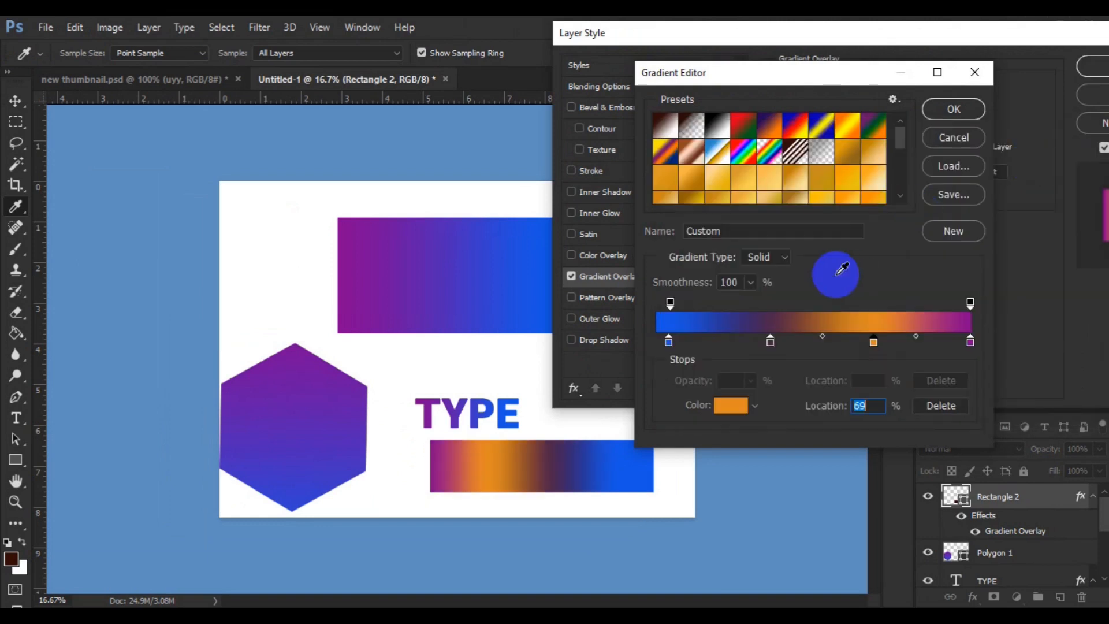
Reposition the gradient's color stops, placing blue at 0%, dark purple at 31% and orange at 63%.
left_click(770, 342)
left_click_drag(770, 342, 749, 340)
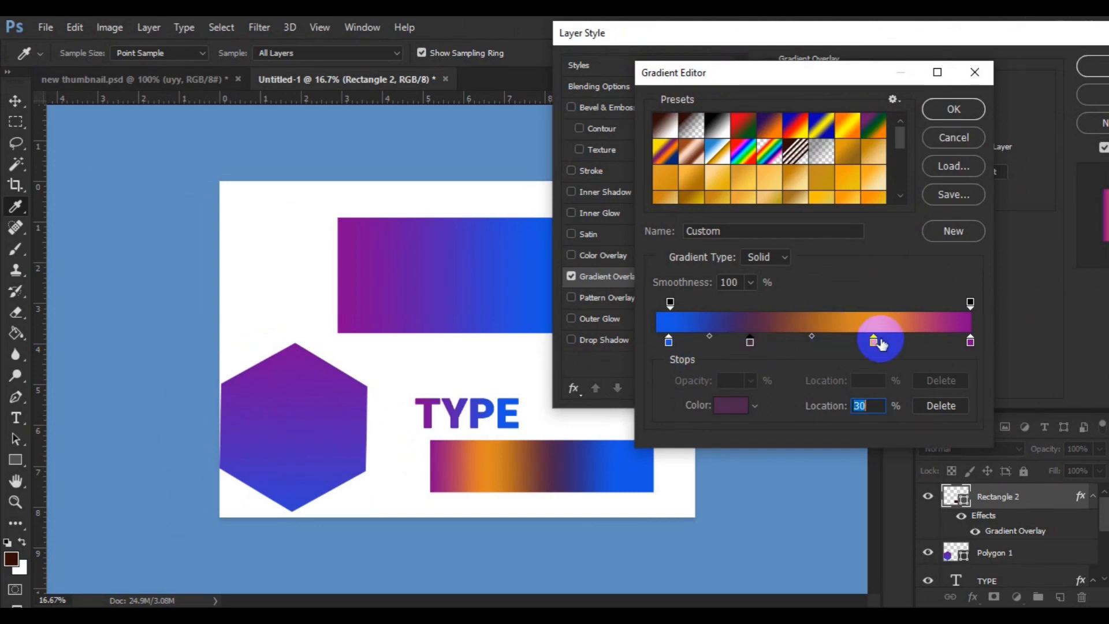
left_click_drag(874, 344, 855, 345)
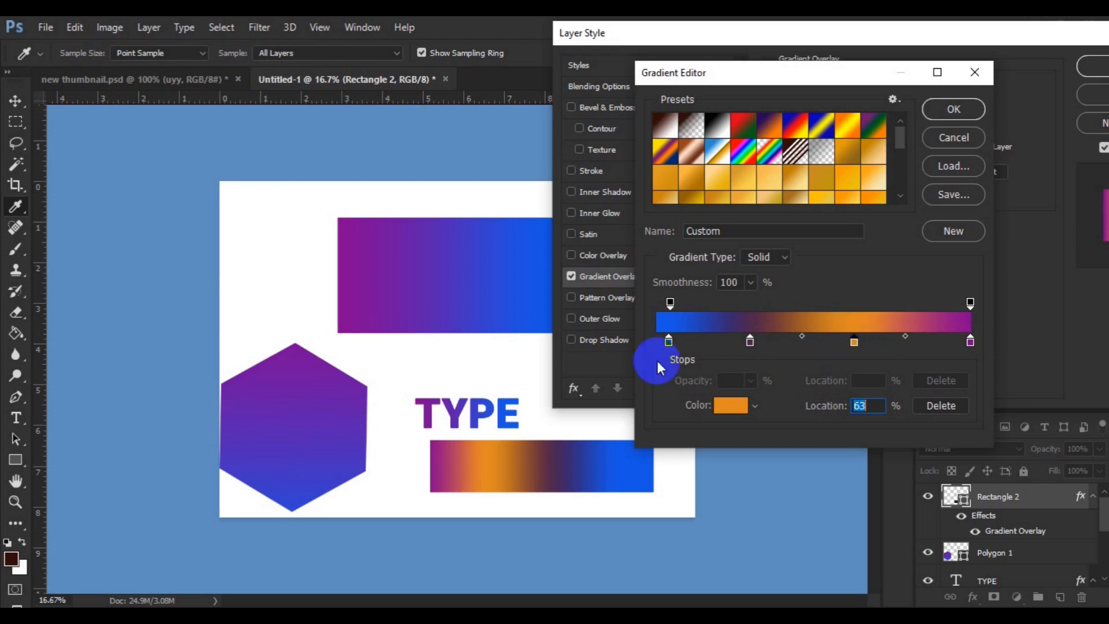
left_click_drag(665, 345, 661, 348)
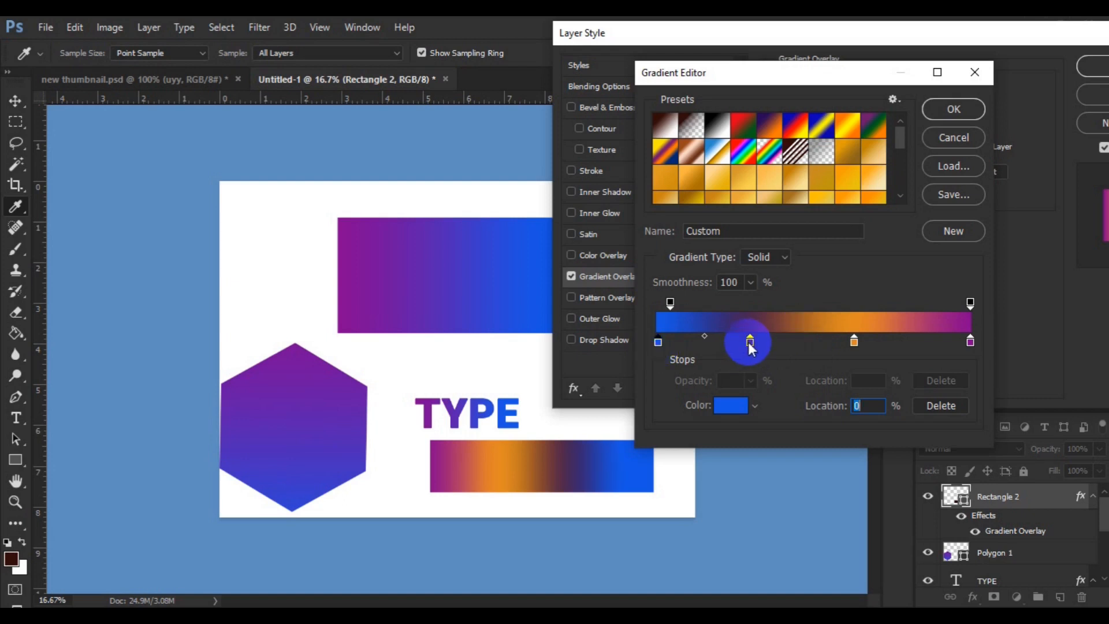
left_click_drag(750, 346, 758, 350)
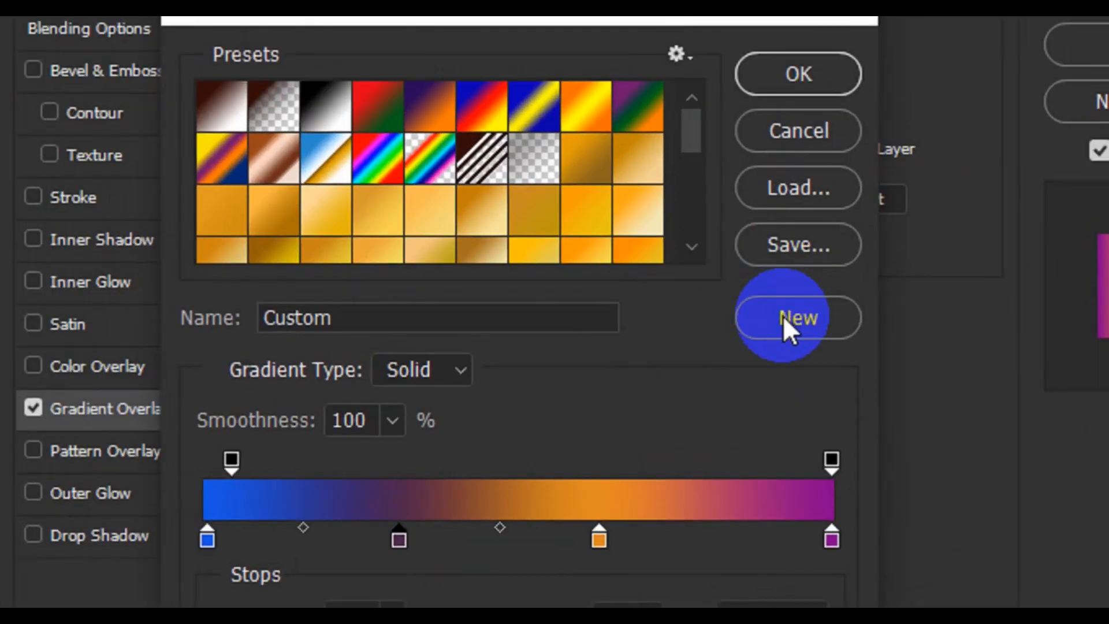
Save the four-color gradient as a new preset and apply it to the rectangle's gradient overlay.
left_click(784, 317)
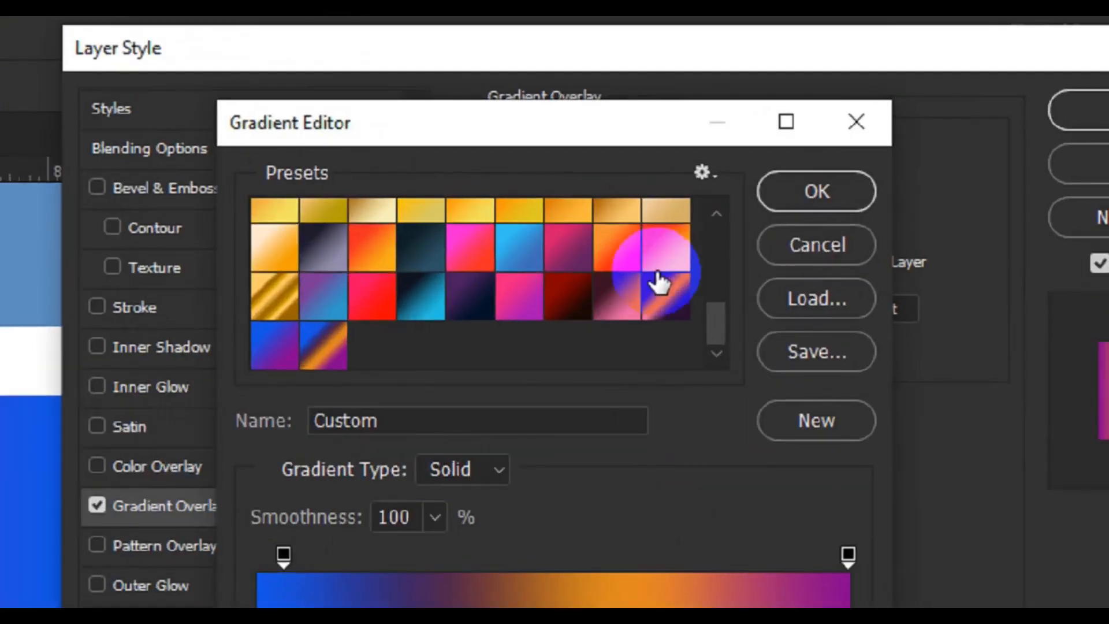
left_click(772, 211)
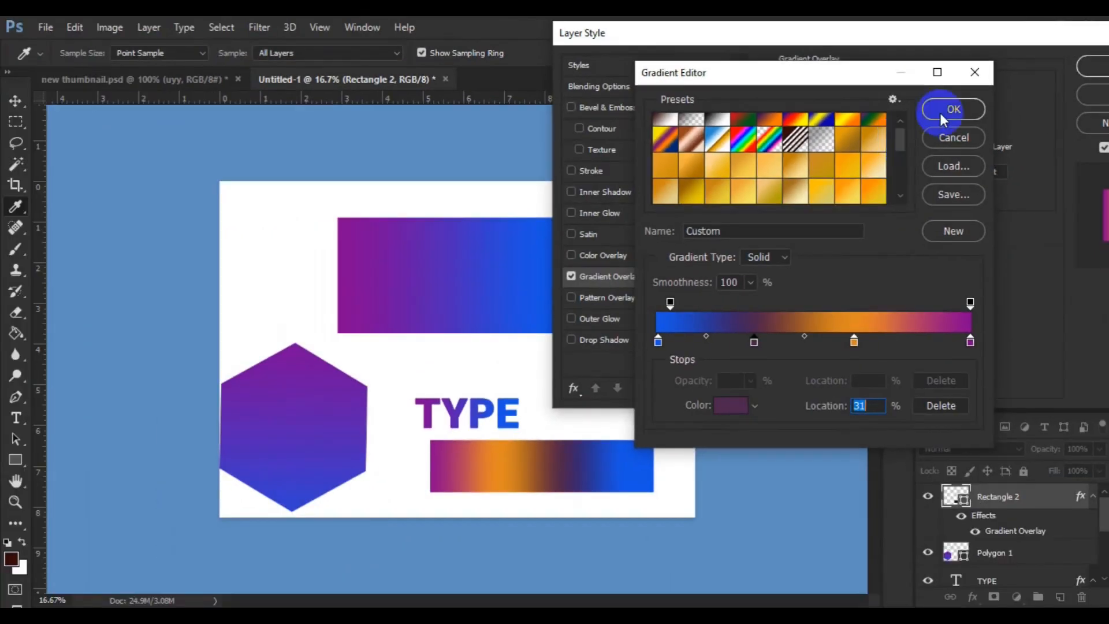
left_click(947, 110)
left_click(1091, 66)
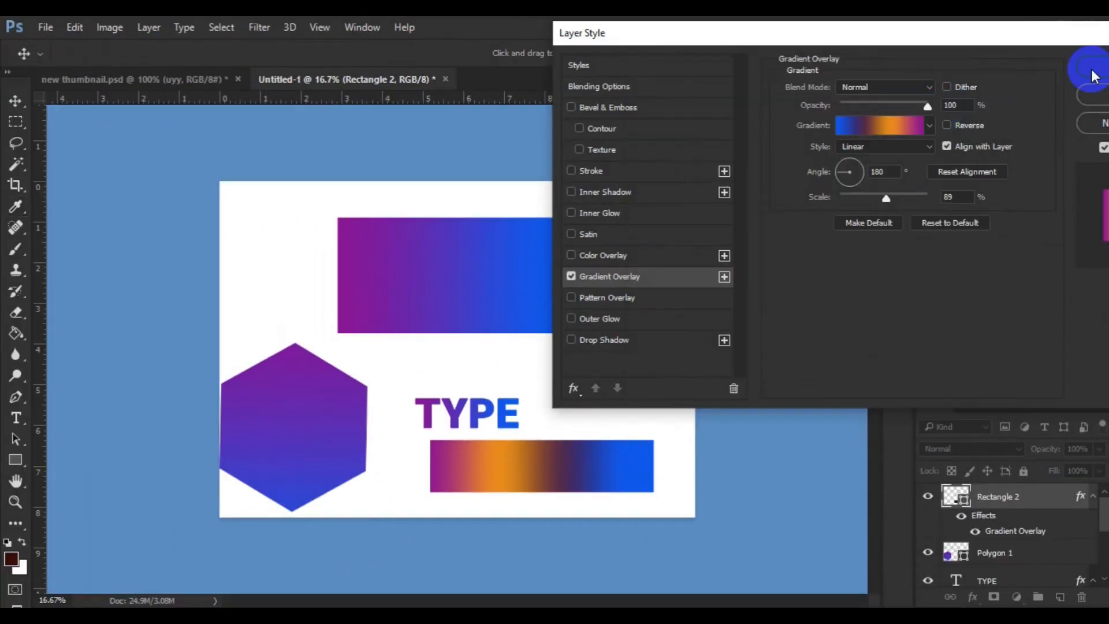